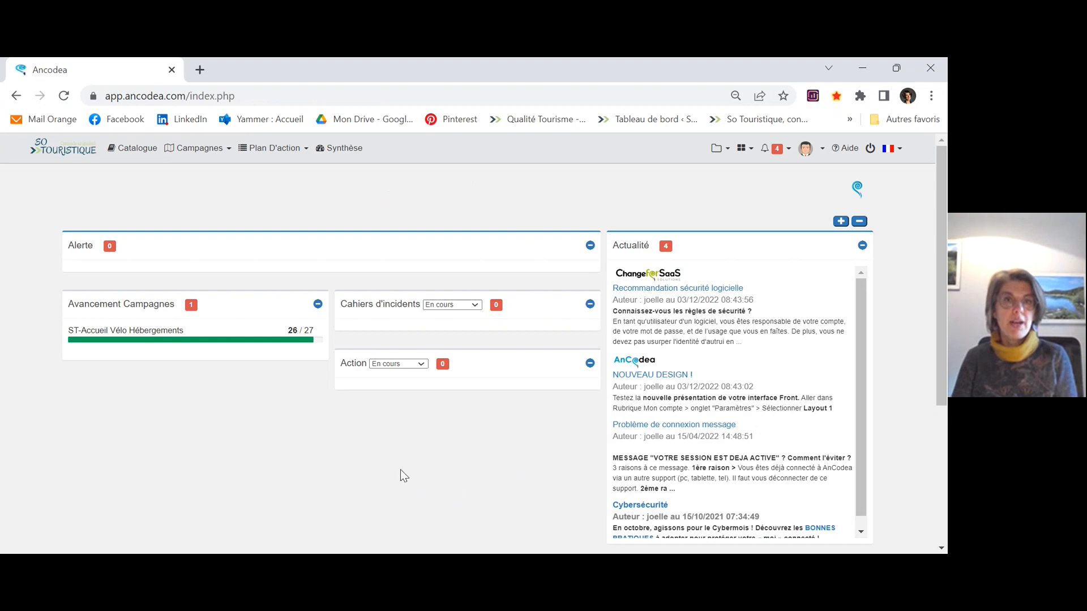
# Step: Open the ST-Accueil Vélo Hébergements campaign and look over its evaluation page
pyautogui.click(204, 148)
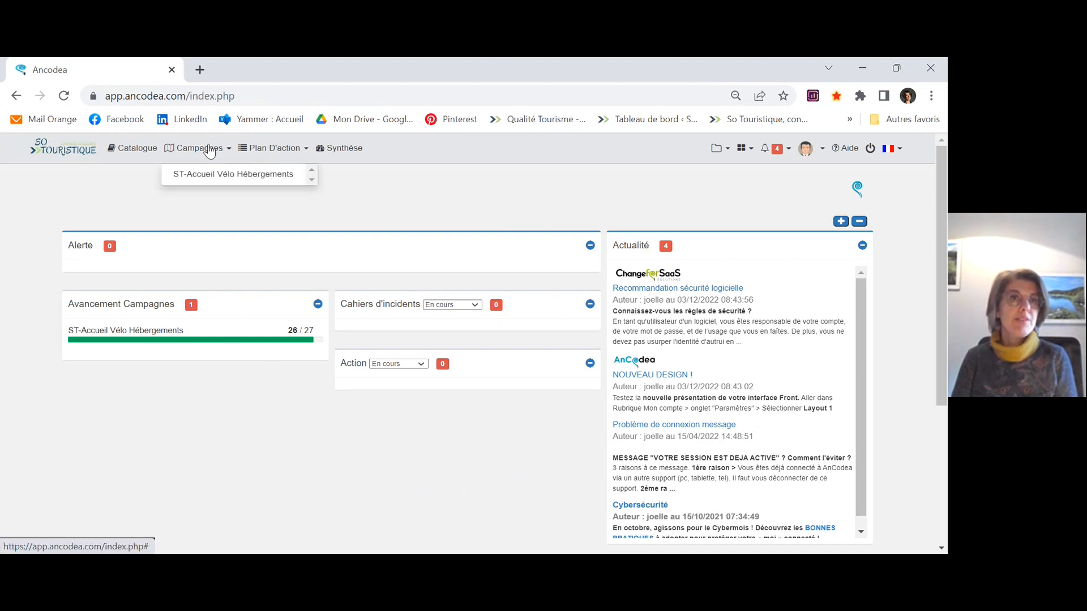
pyautogui.click(211, 180)
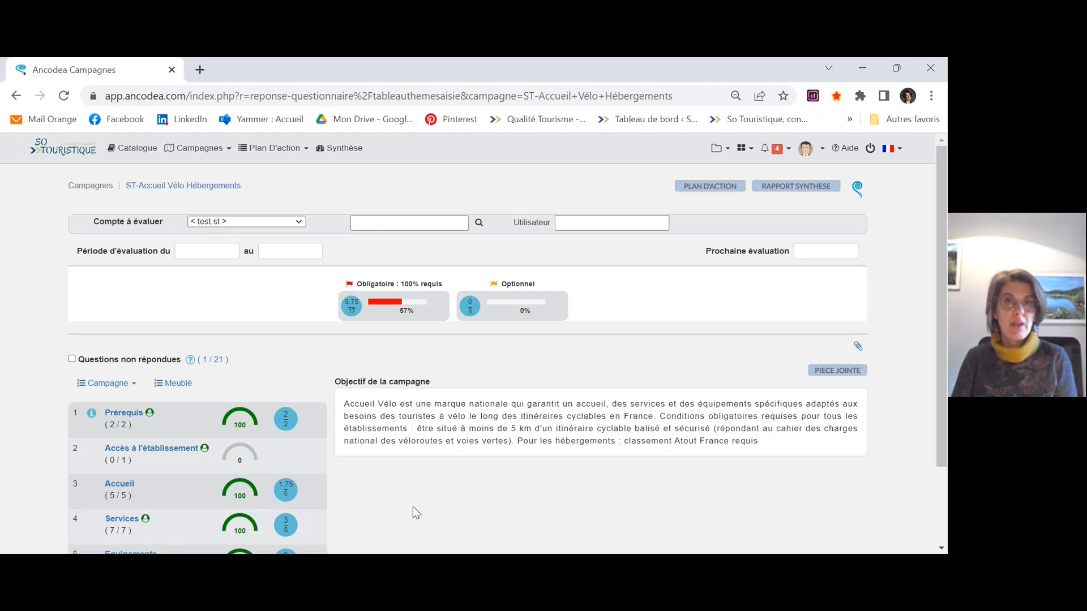
pyautogui.scroll(-1, 413, 507)
pyautogui.scroll(1, 417, 508)
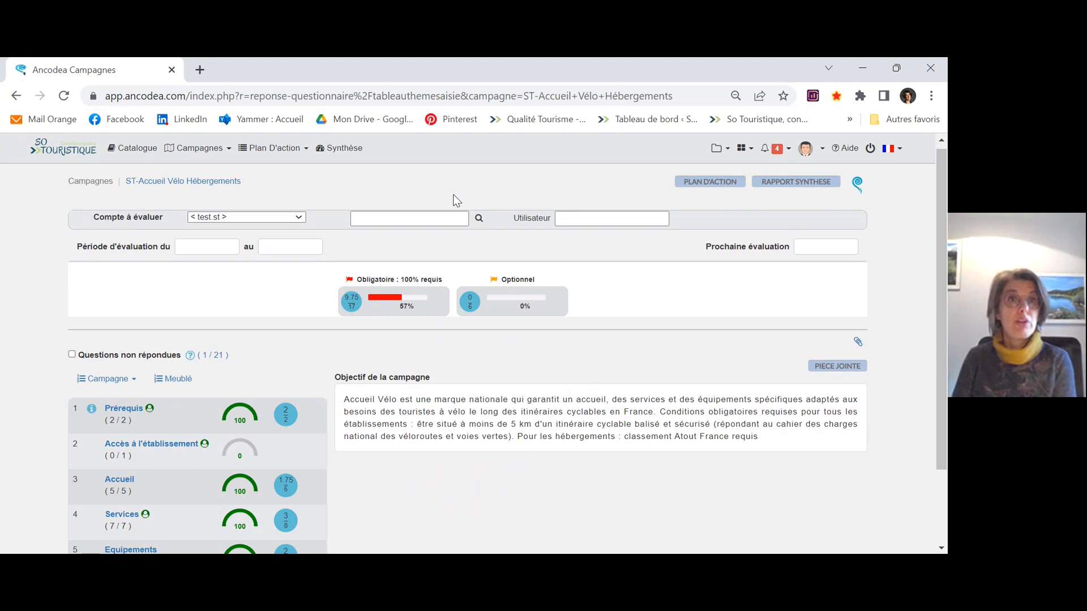
pyautogui.click(195, 152)
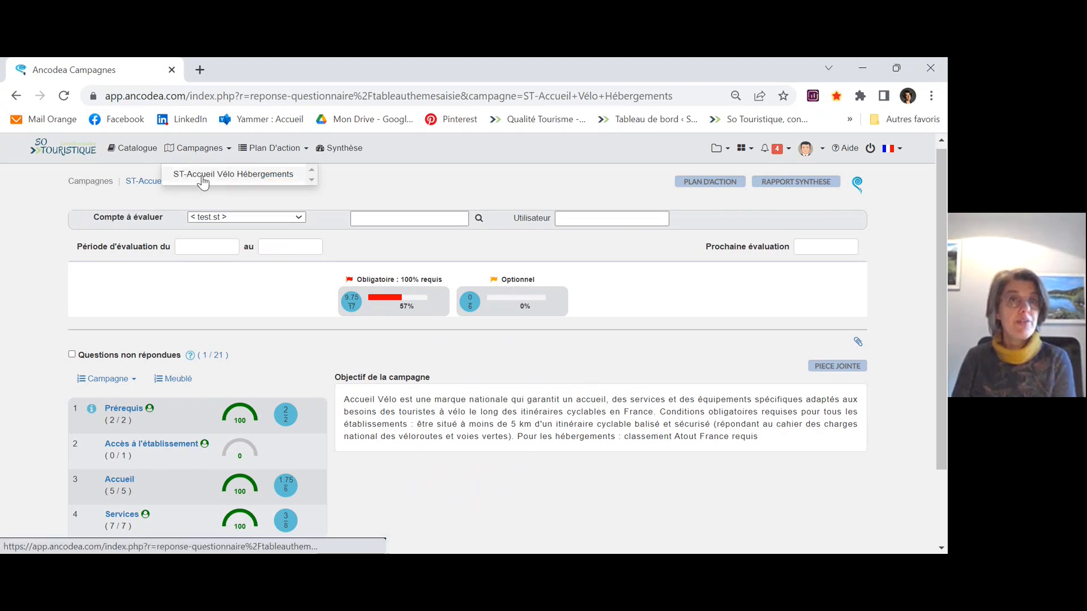
pyautogui.click(288, 148)
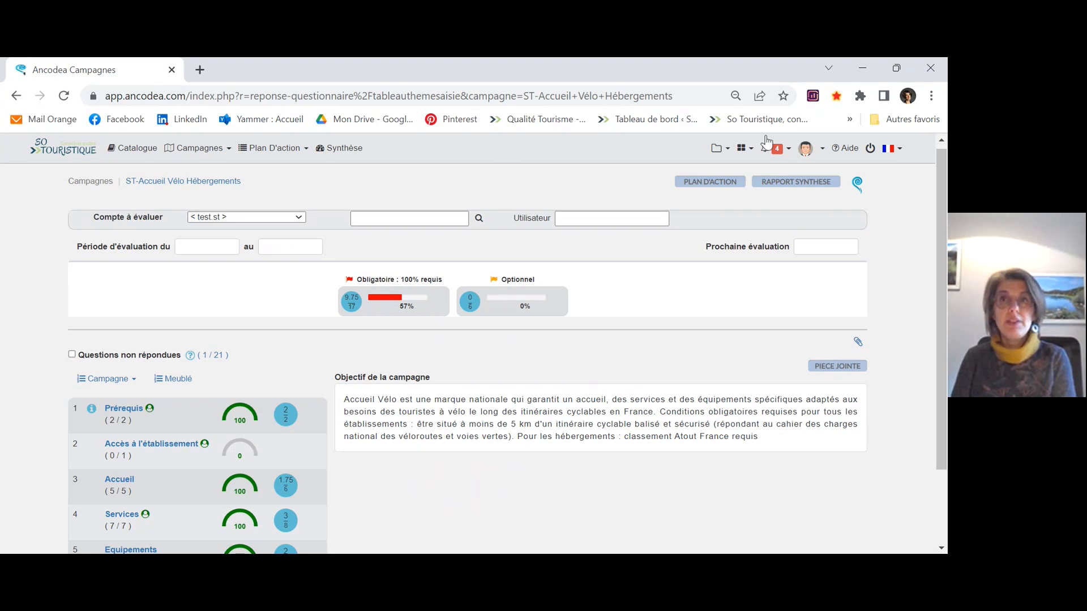
# Step: Open the user account's Paramètres and review the language, lines per page and indicator settings
pyautogui.click(808, 151)
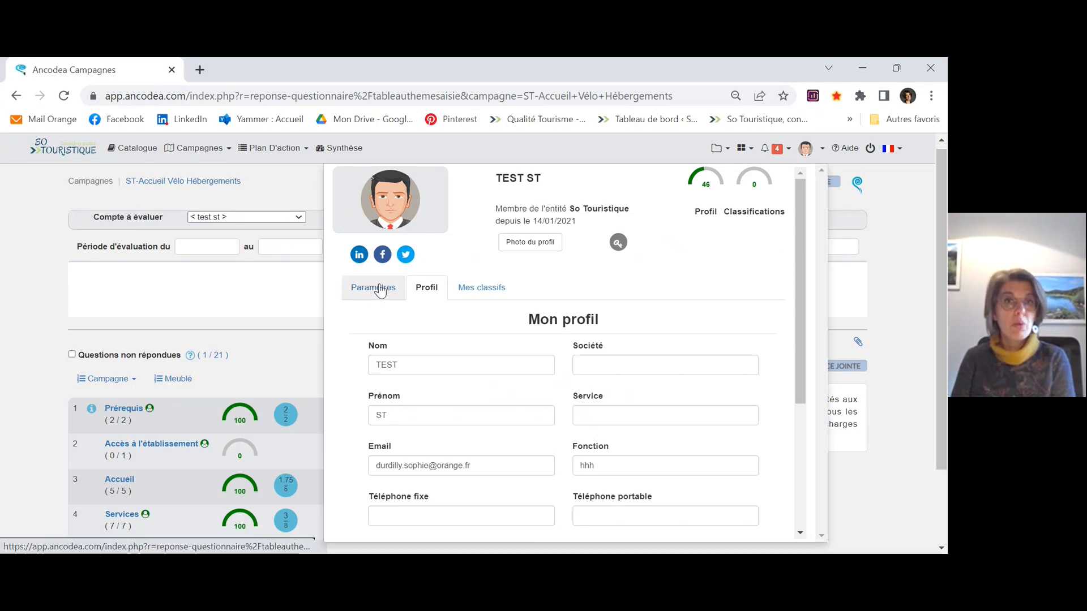
pyautogui.click(379, 288)
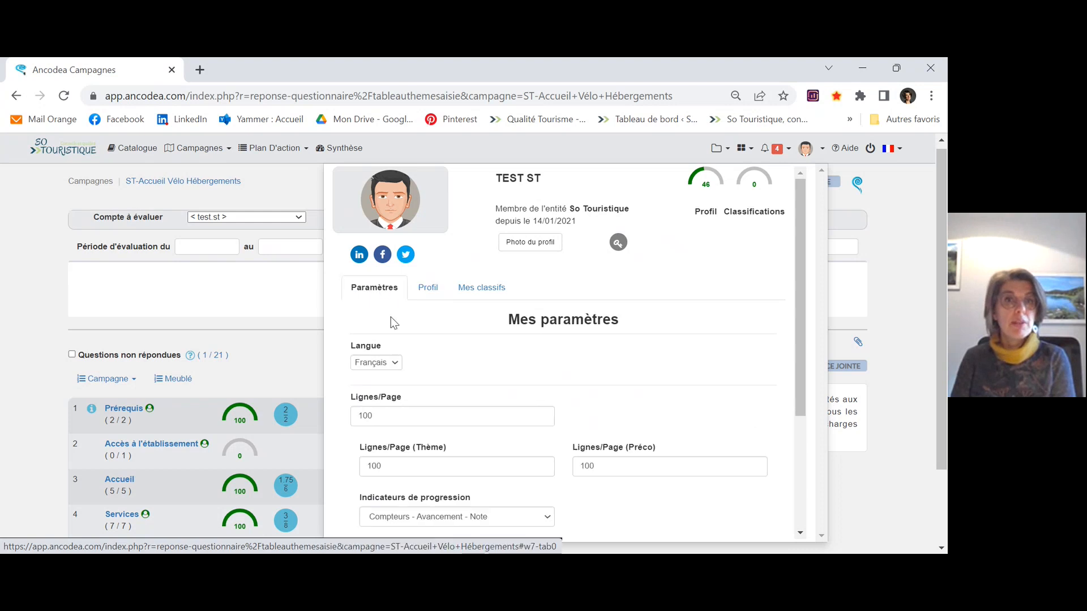
pyautogui.scroll(-2, 402, 325)
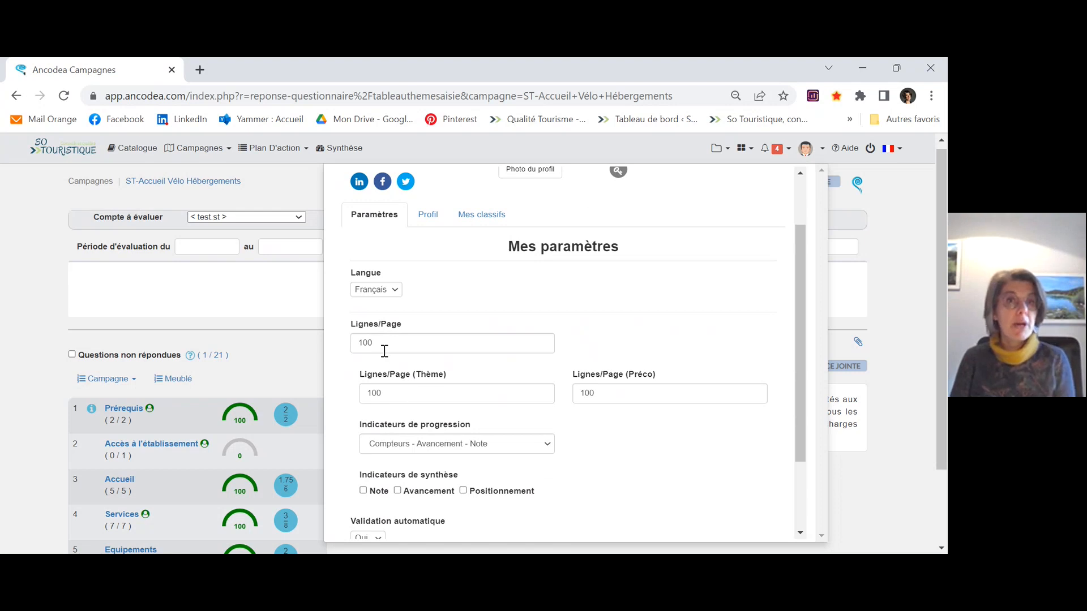
pyautogui.scroll(-2, 436, 417)
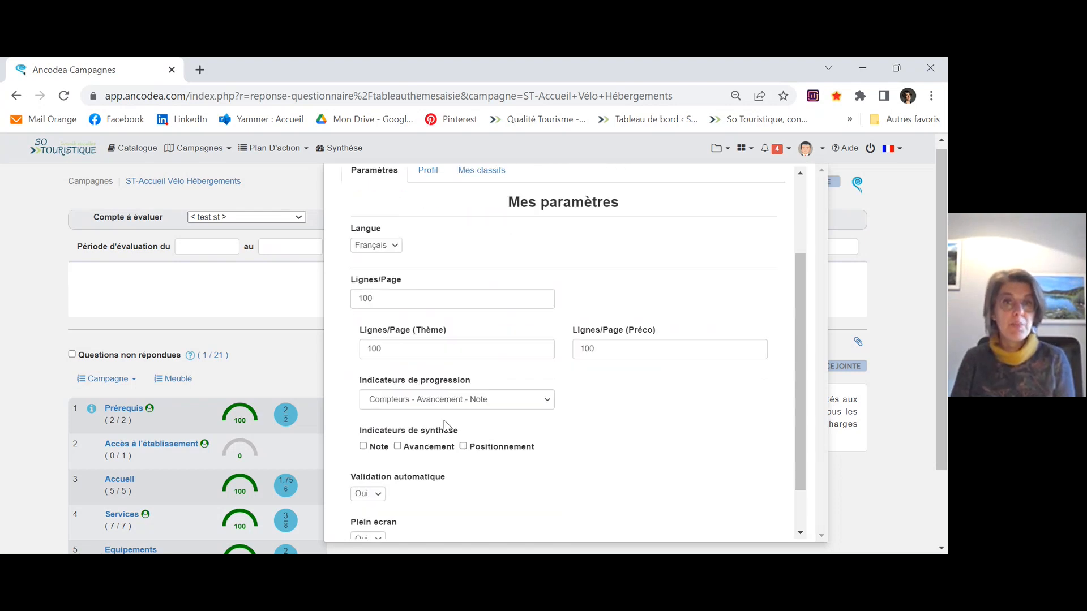
pyautogui.scroll(3, 478, 487)
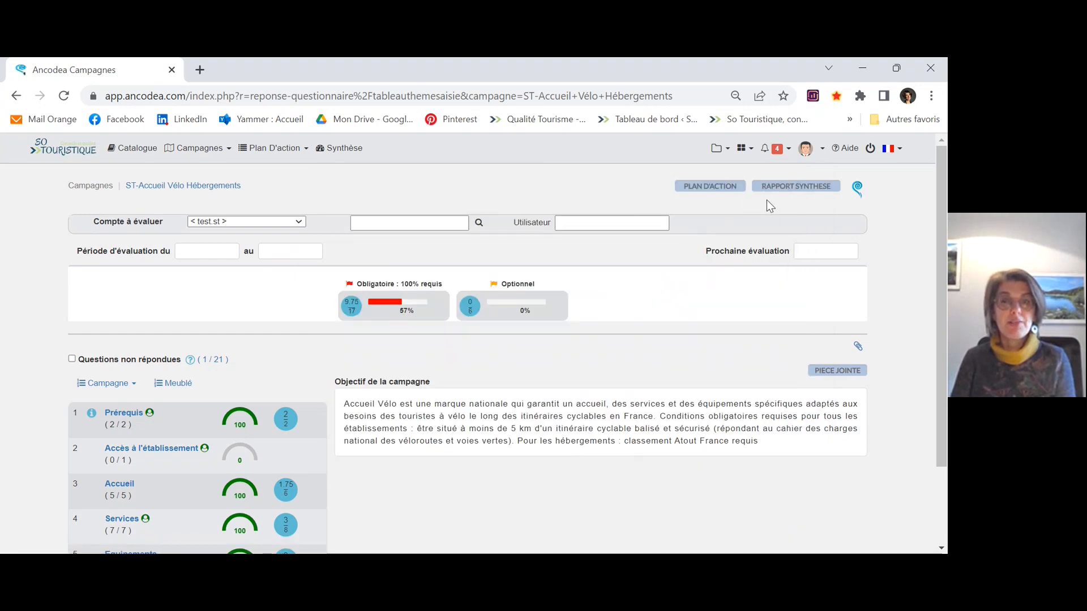
pyautogui.moveTo(778, 152)
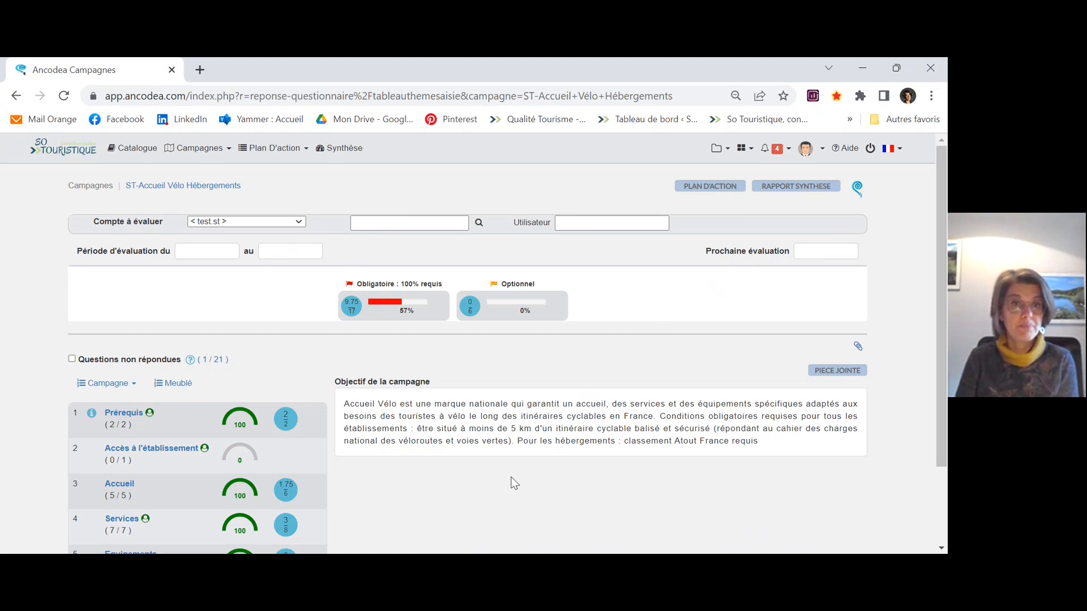
# Step: Open the Prérequis theme of the campaign and view the help note for question 1.1
pyautogui.scroll(-1, 489, 482)
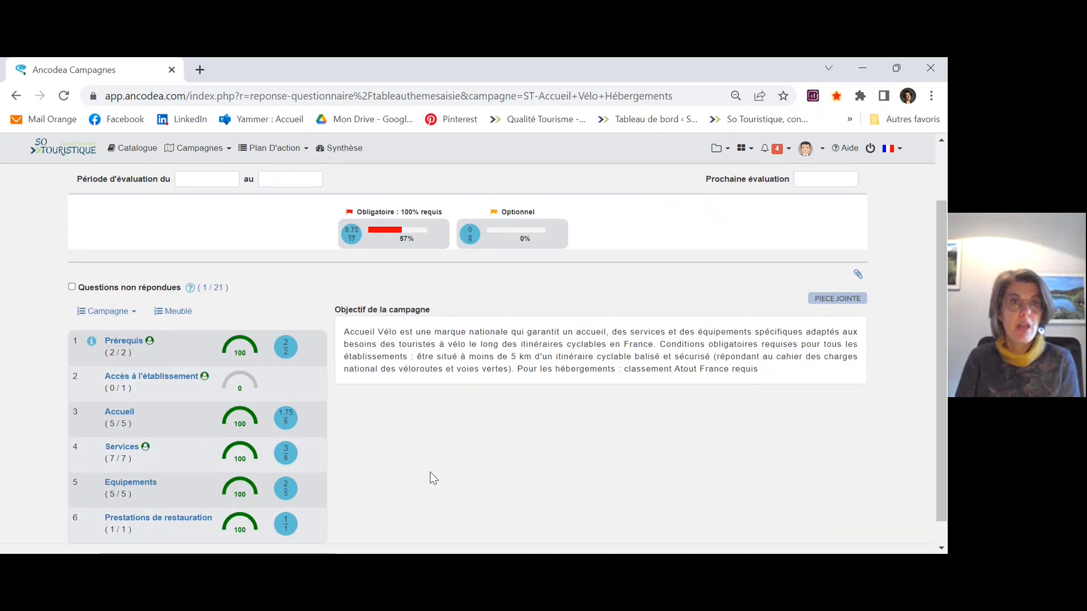
pyautogui.scroll(-1, 425, 481)
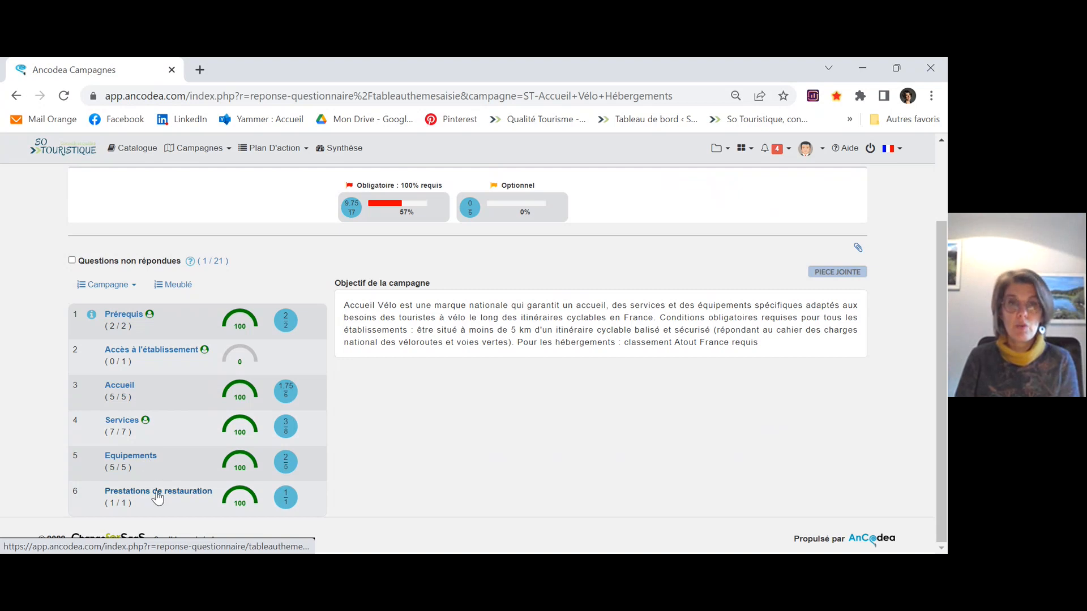
pyautogui.click(121, 320)
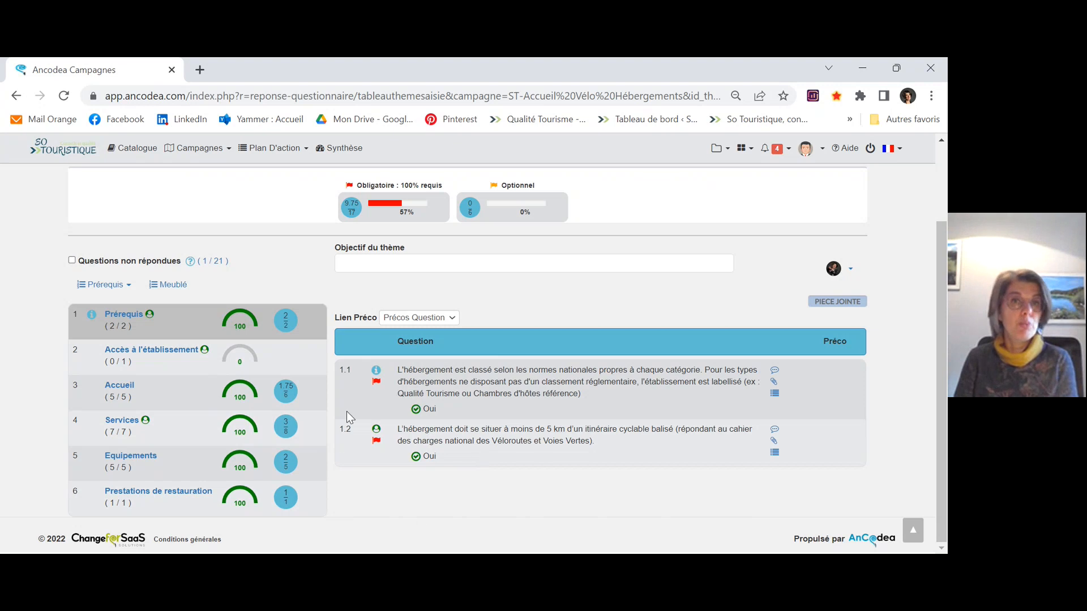
pyautogui.moveTo(375, 374)
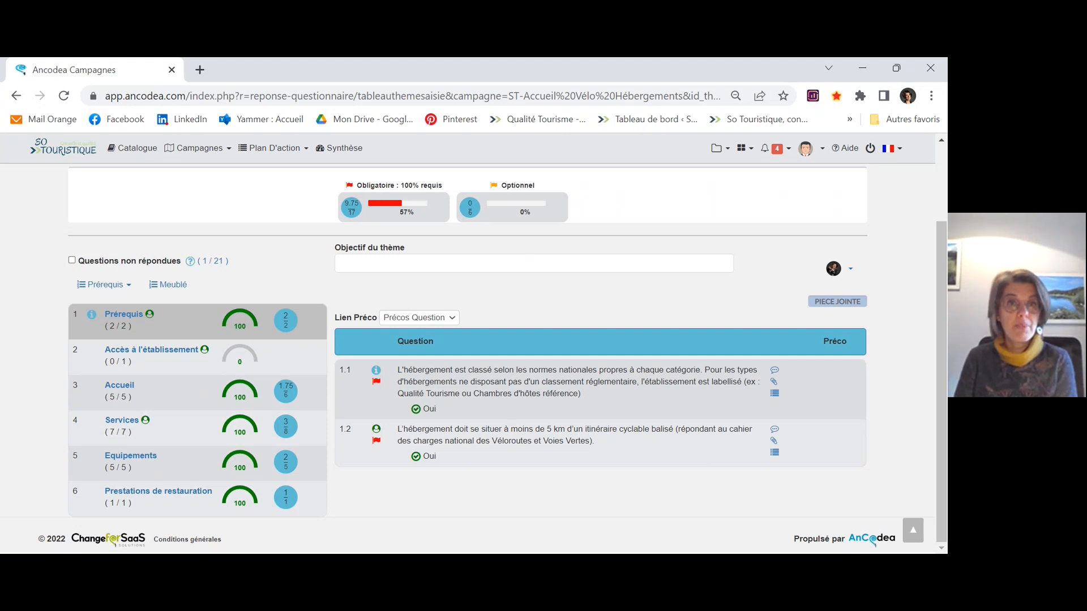
# Step: Open the Equipements theme and review its questions, including the help note for question 5.5
pyautogui.click(132, 460)
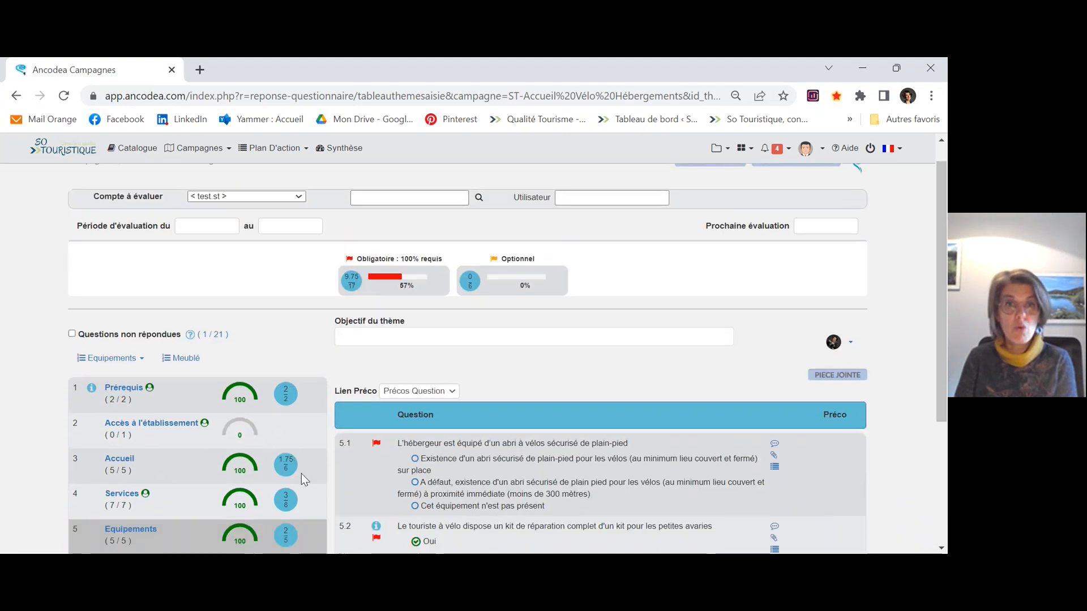
pyautogui.scroll(-3, 301, 474)
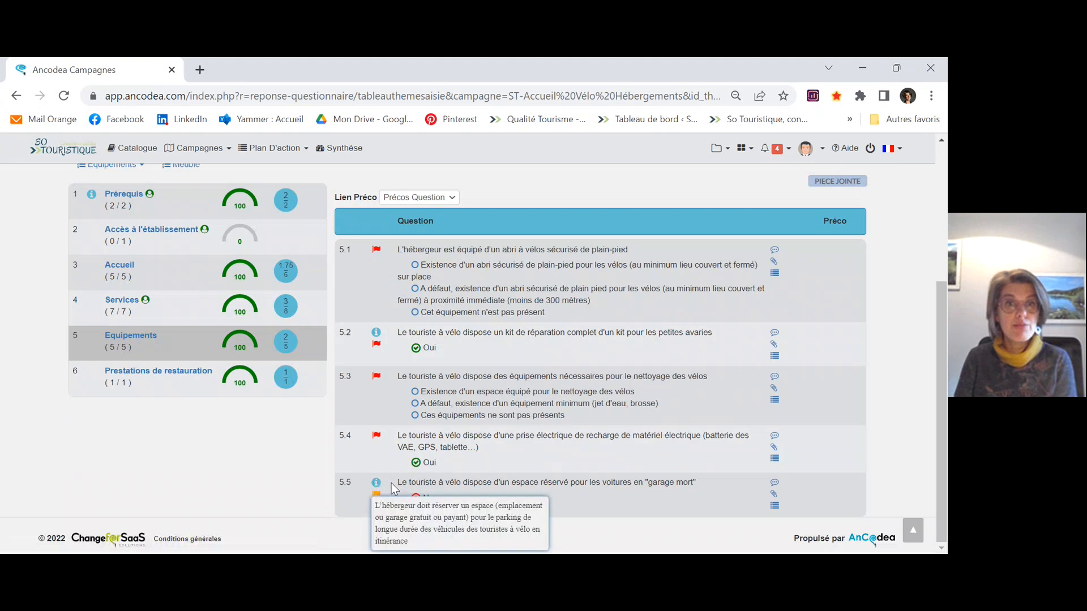
pyautogui.moveTo(382, 489)
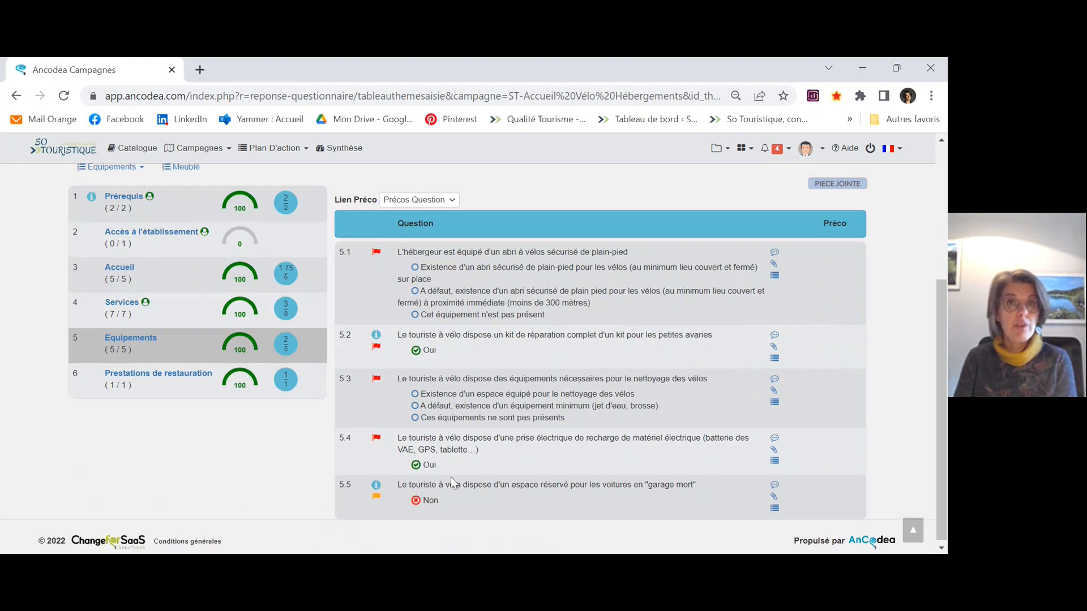
pyautogui.scroll(3, 450, 477)
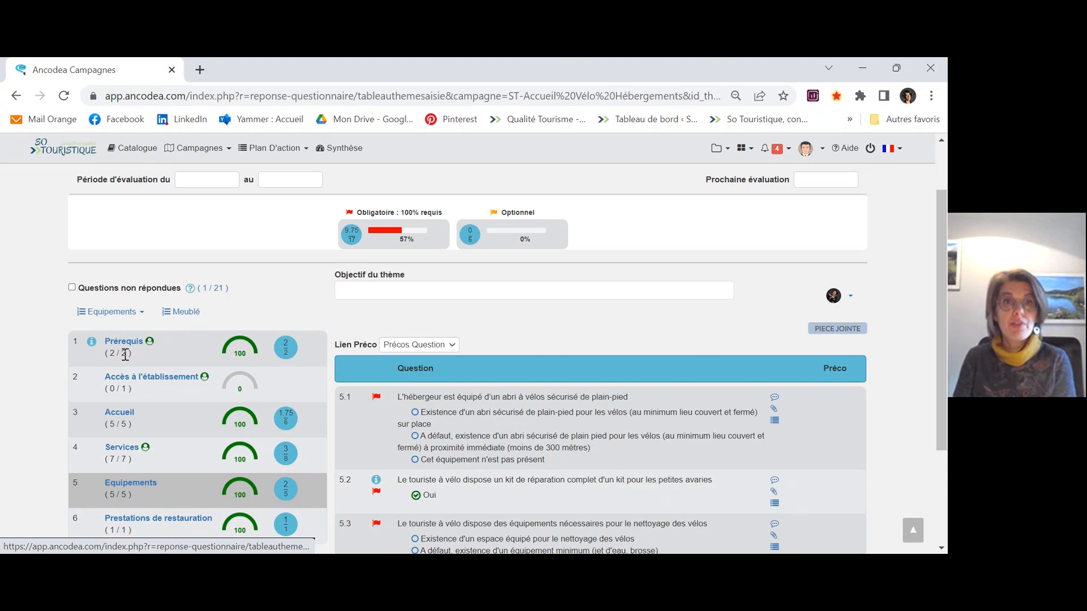
# Step: Return to the Prérequis theme and save the user comment "Gîte classé 2 épis Gîte de France" on question 1.1
pyautogui.click(125, 355)
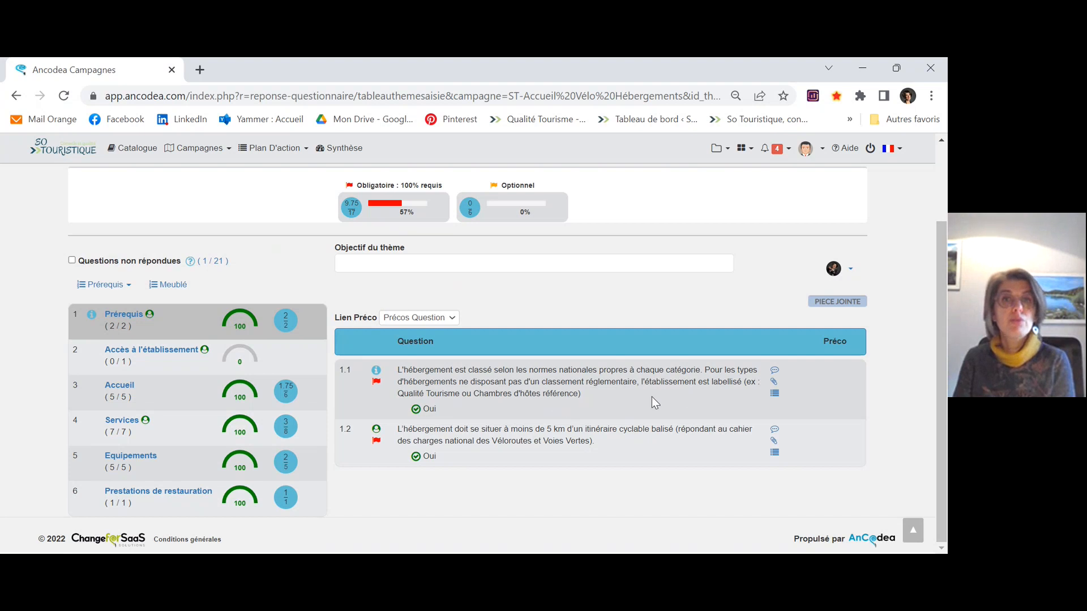
pyautogui.click(775, 371)
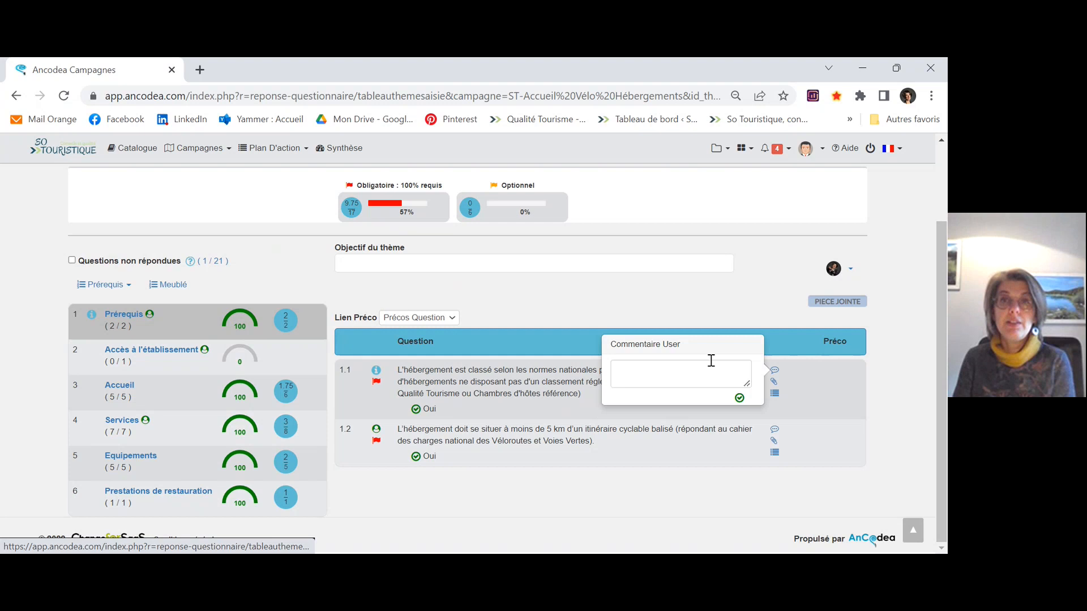
pyautogui.click(675, 368)
pyautogui.write('Gîte')
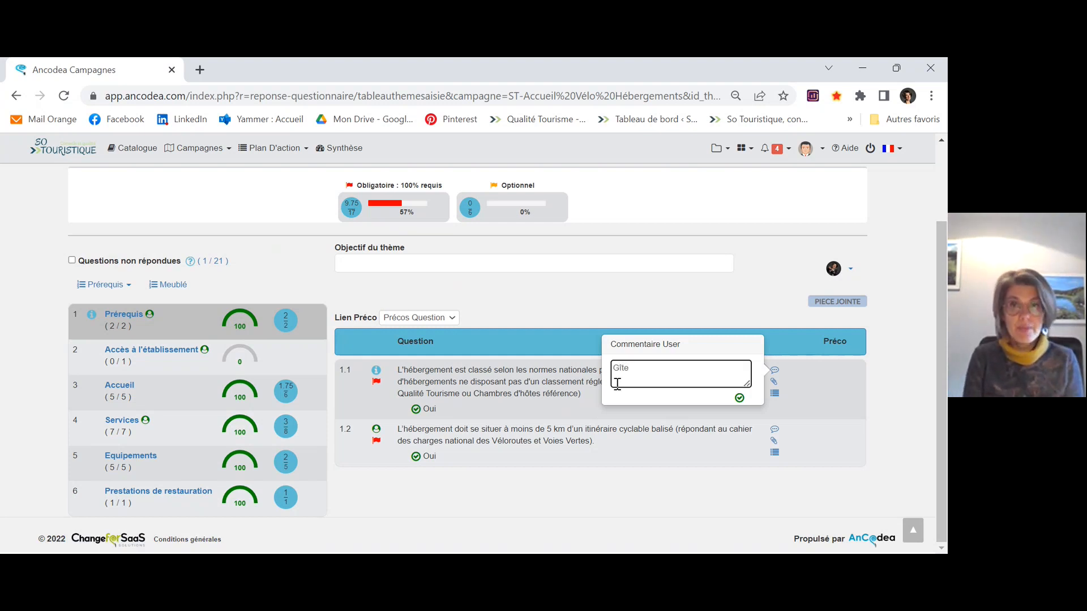
pyautogui.write(' class')
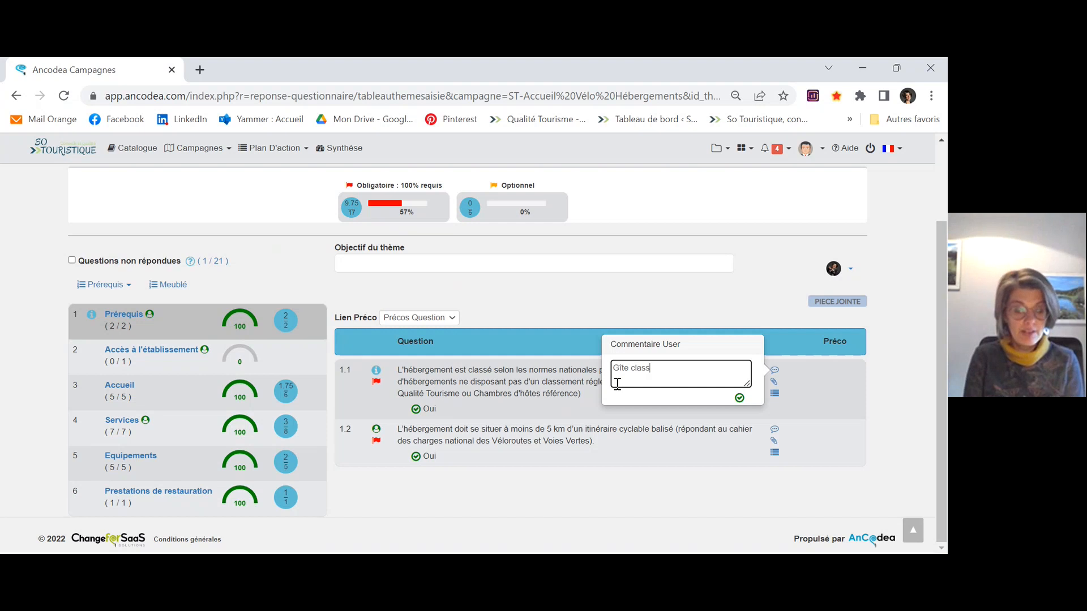
pyautogui.write('é 2 épis')
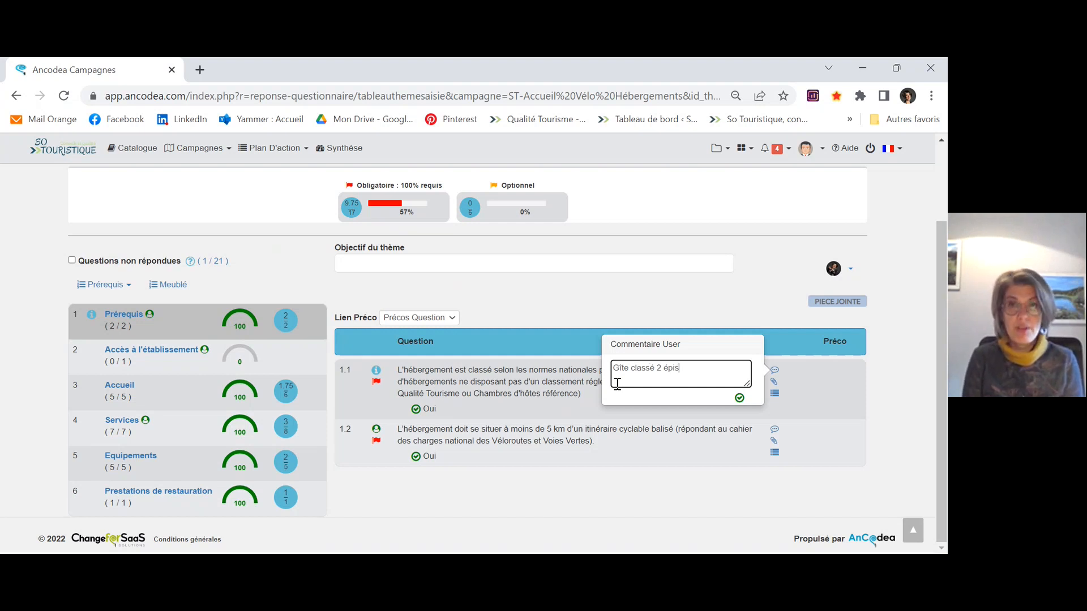
pyautogui.write(' G')
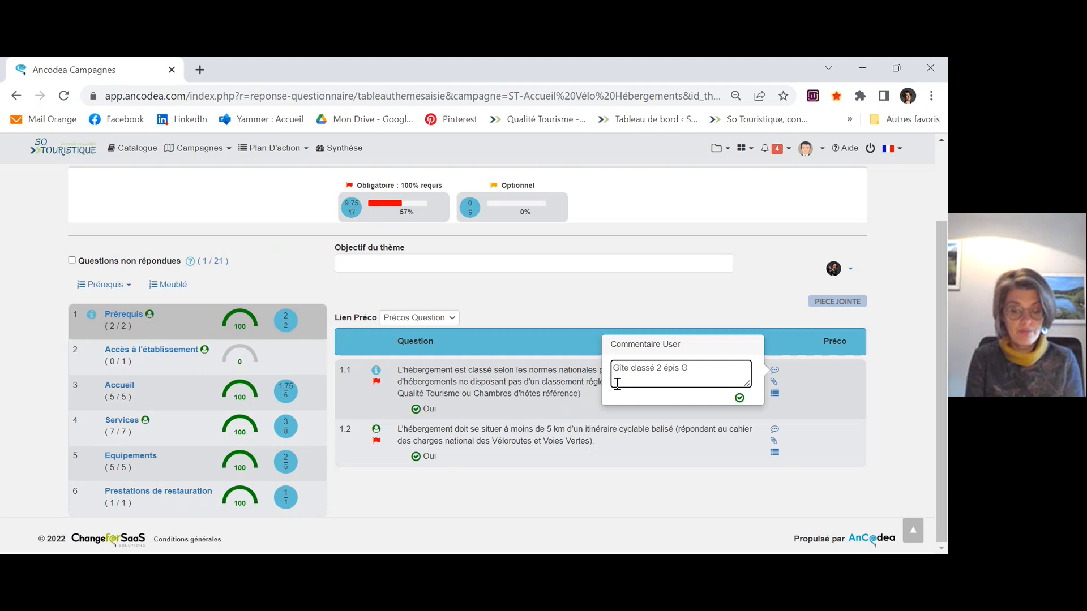
pyautogui.write('îte de Franc')
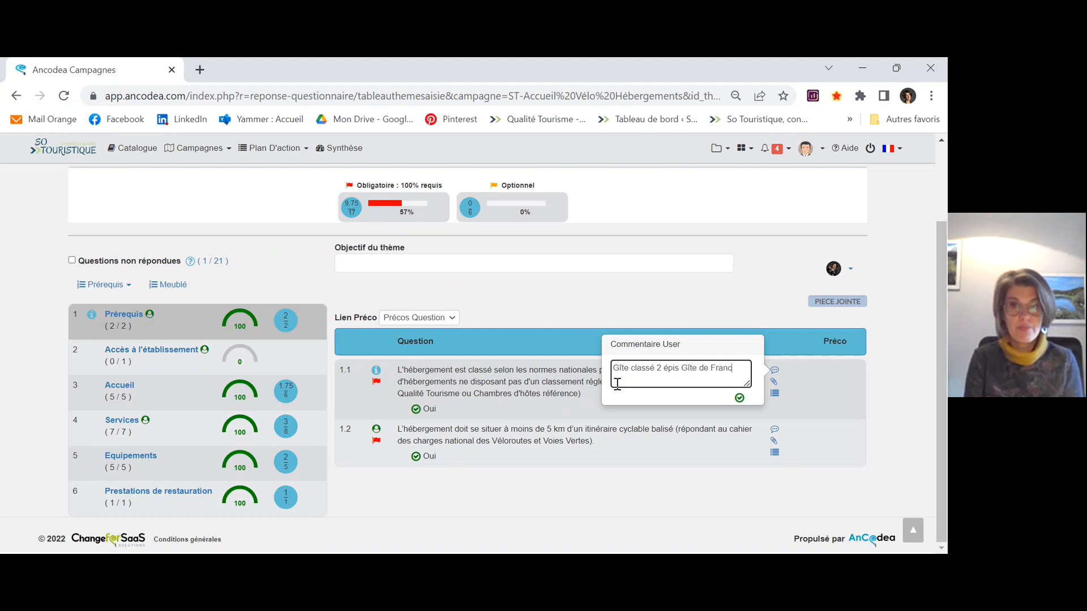
pyautogui.write('e')
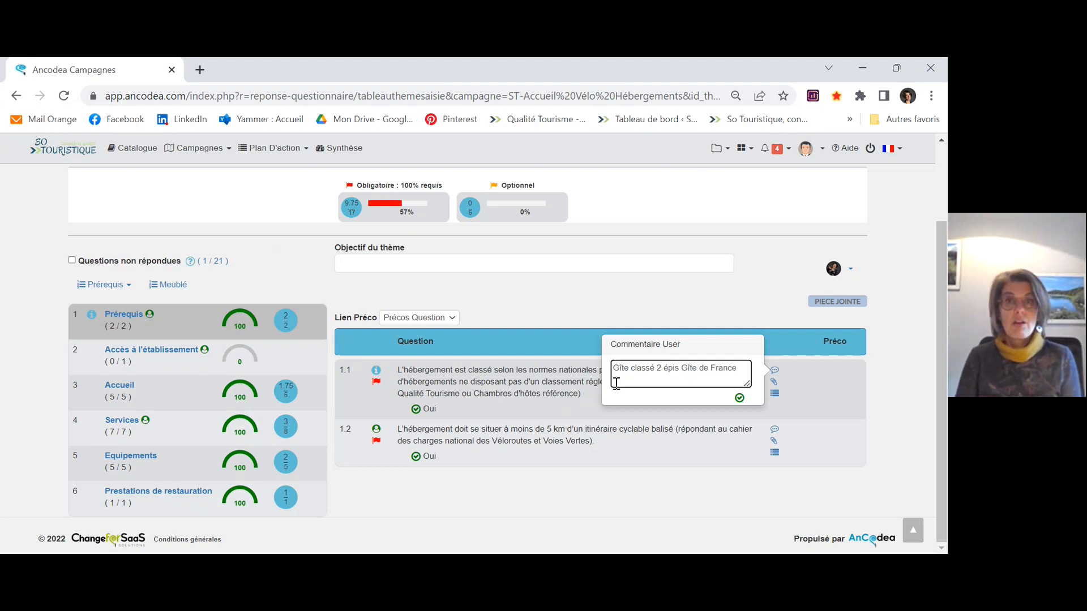
pyautogui.click(739, 398)
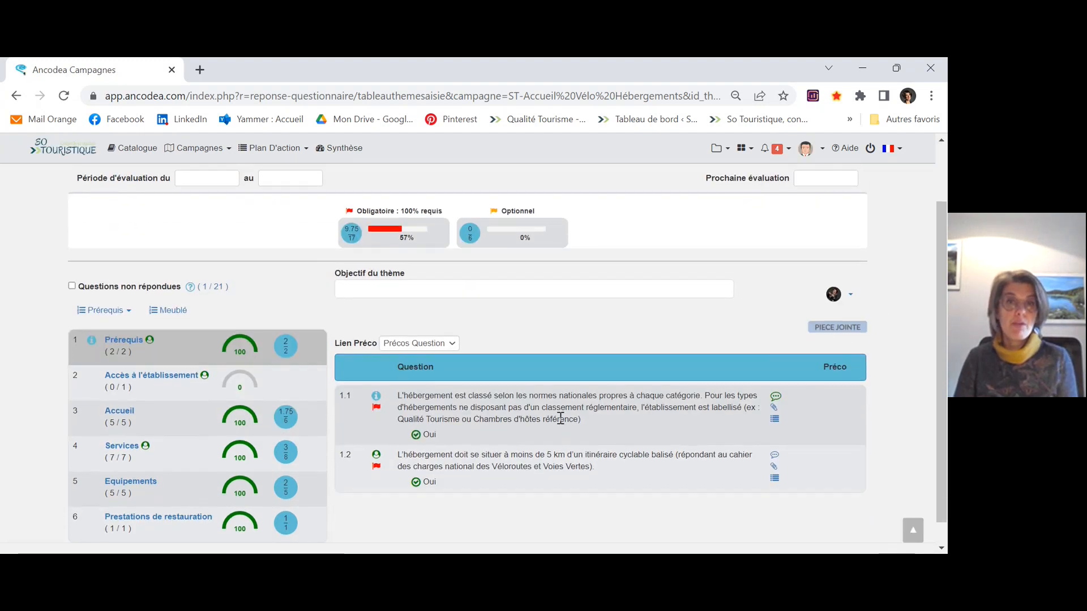
pyautogui.moveTo(774, 400)
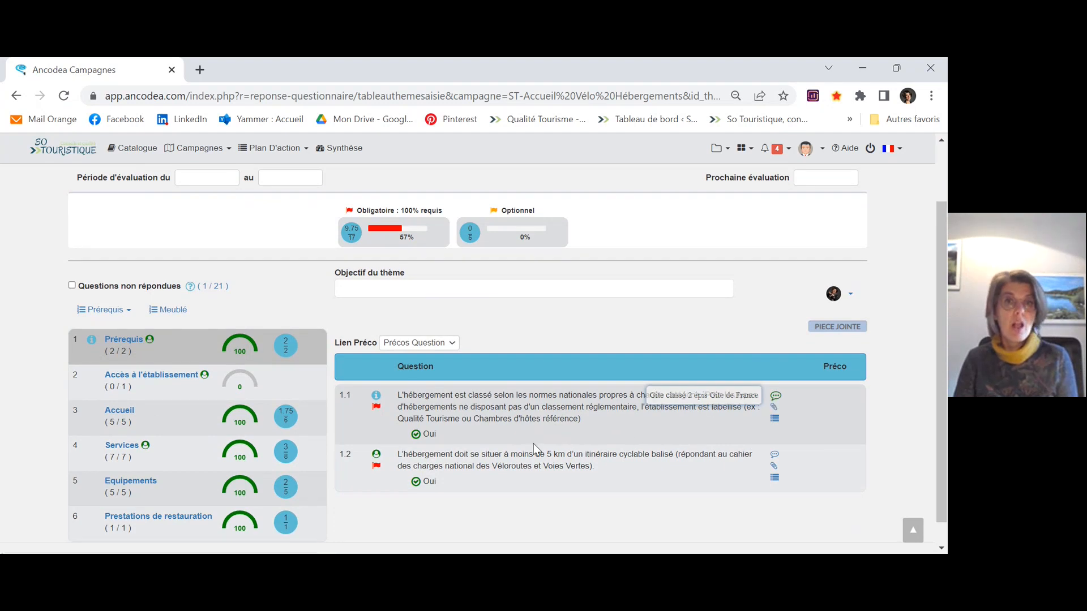
# Step: Attach the TEST ANCODEA document from the Bureau folder to question 1.1
pyautogui.scroll(-1, 533, 428)
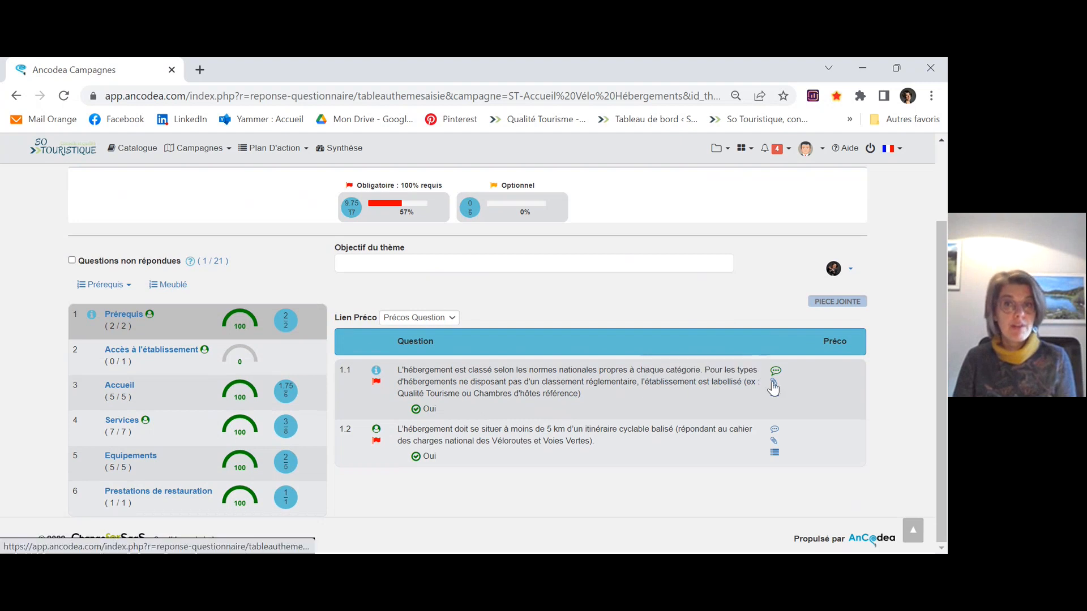
pyautogui.click(774, 385)
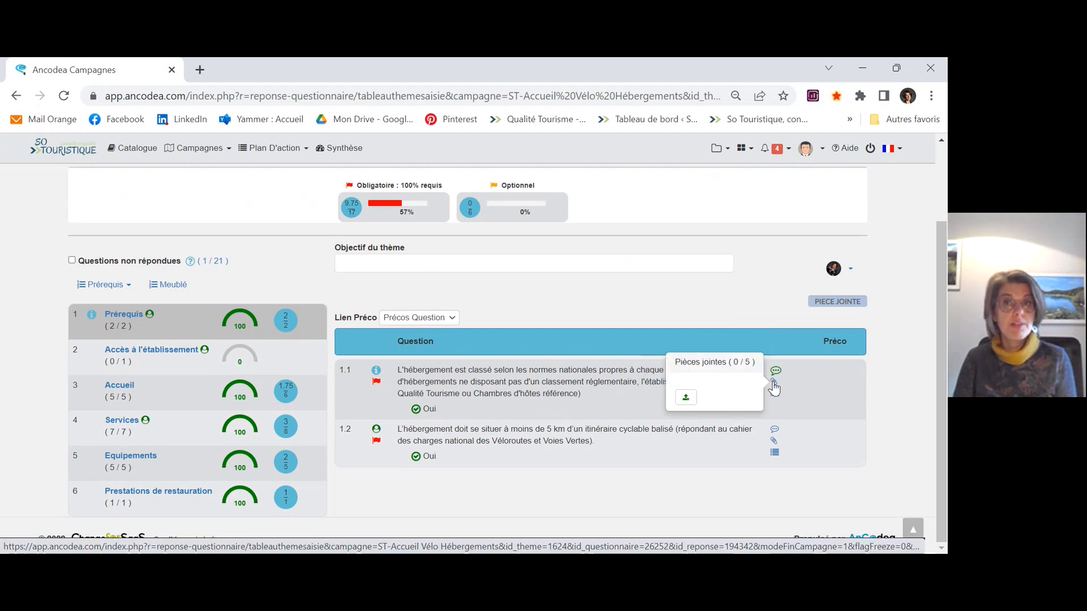
pyautogui.click(689, 399)
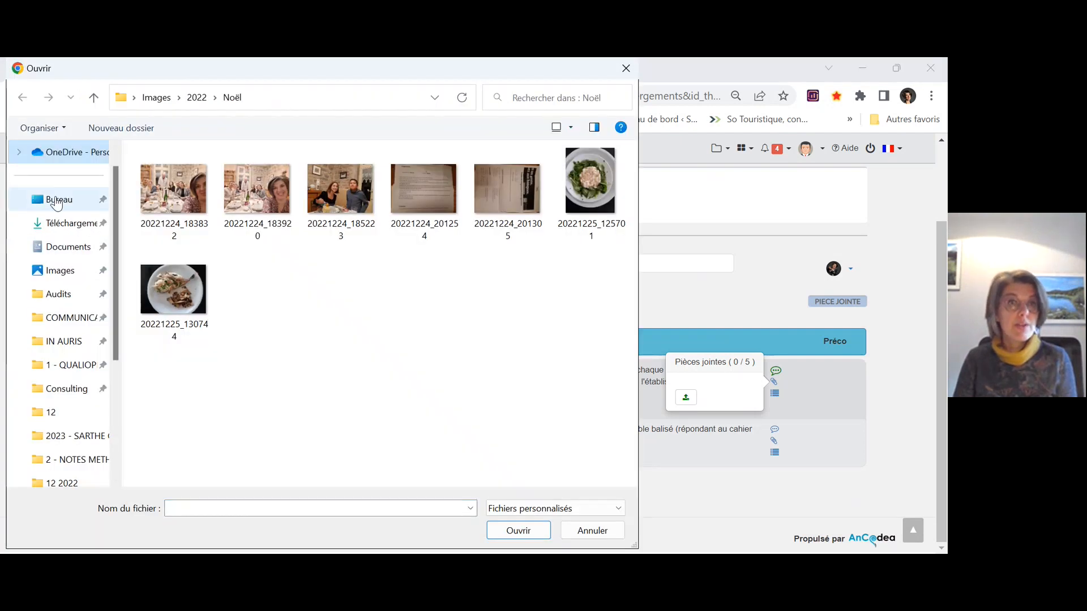
pyautogui.click(56, 201)
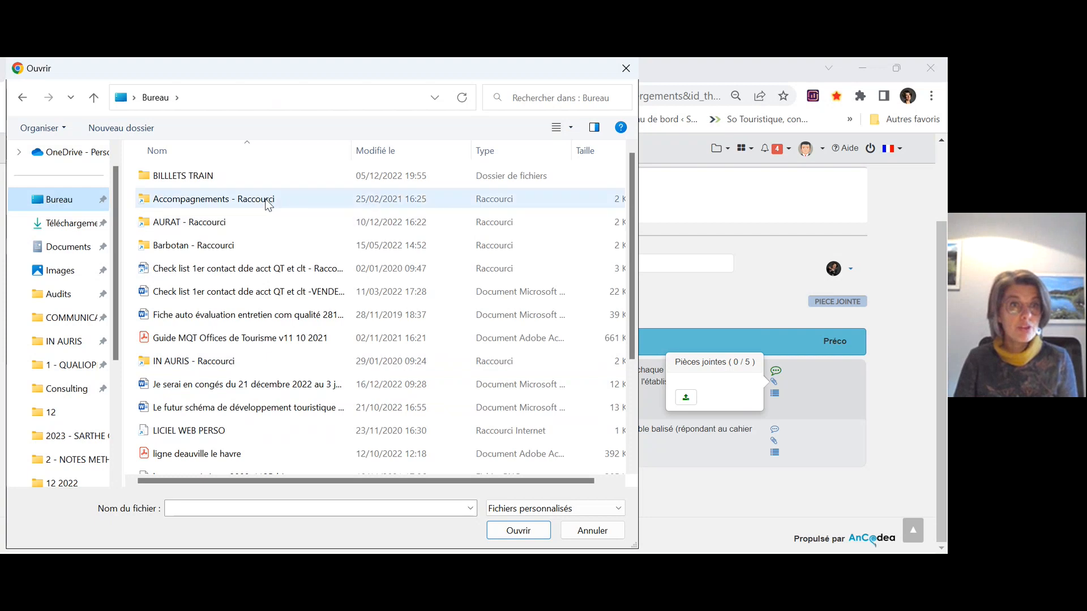
pyautogui.scroll(-1, 317, 313)
pyautogui.scroll(-2, 316, 313)
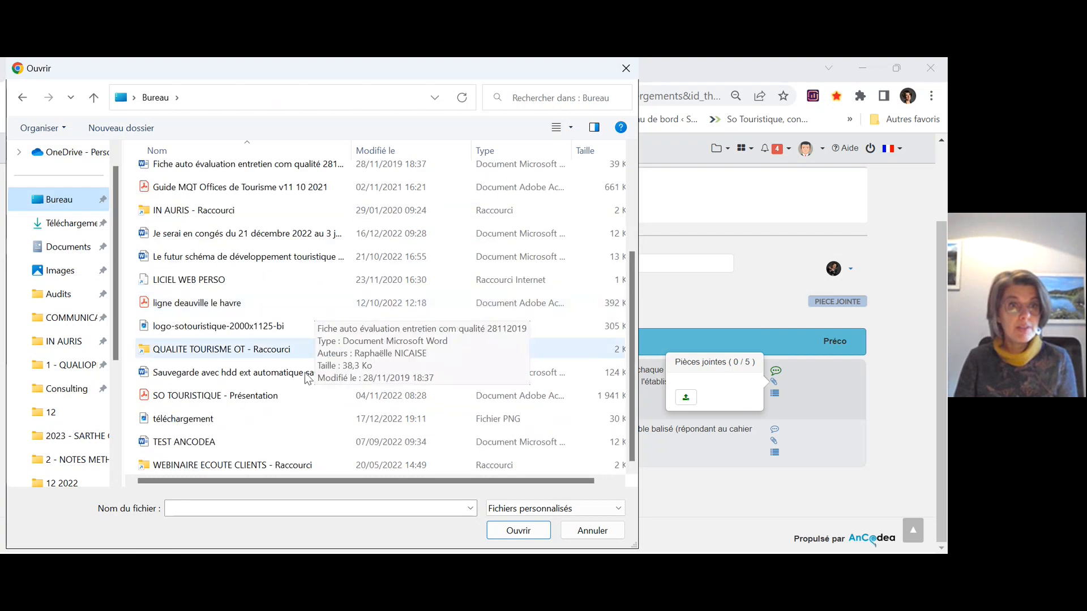
pyautogui.click(235, 444)
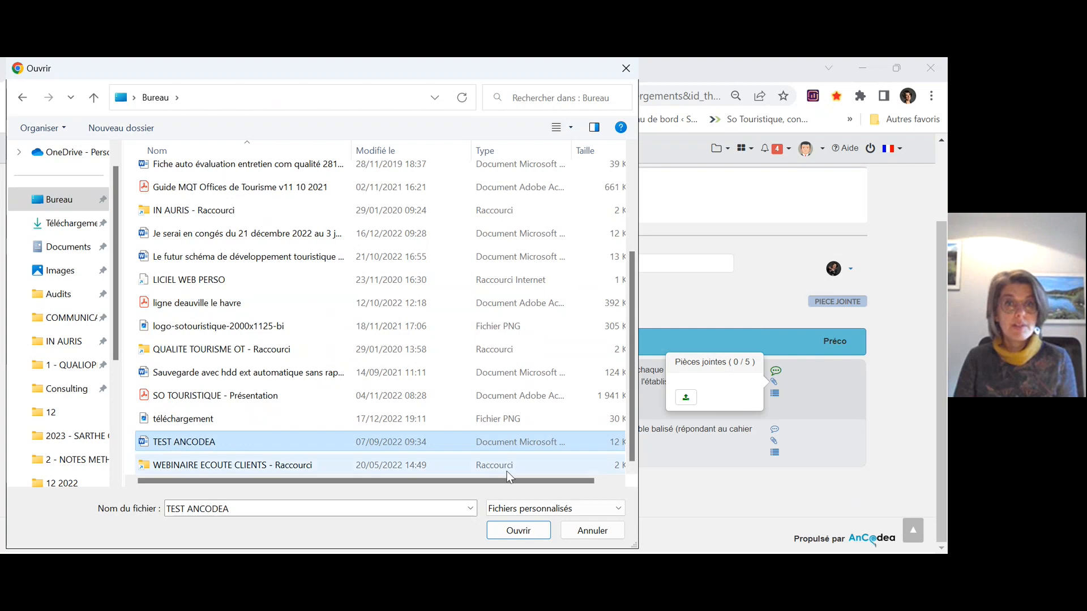
pyautogui.click(516, 531)
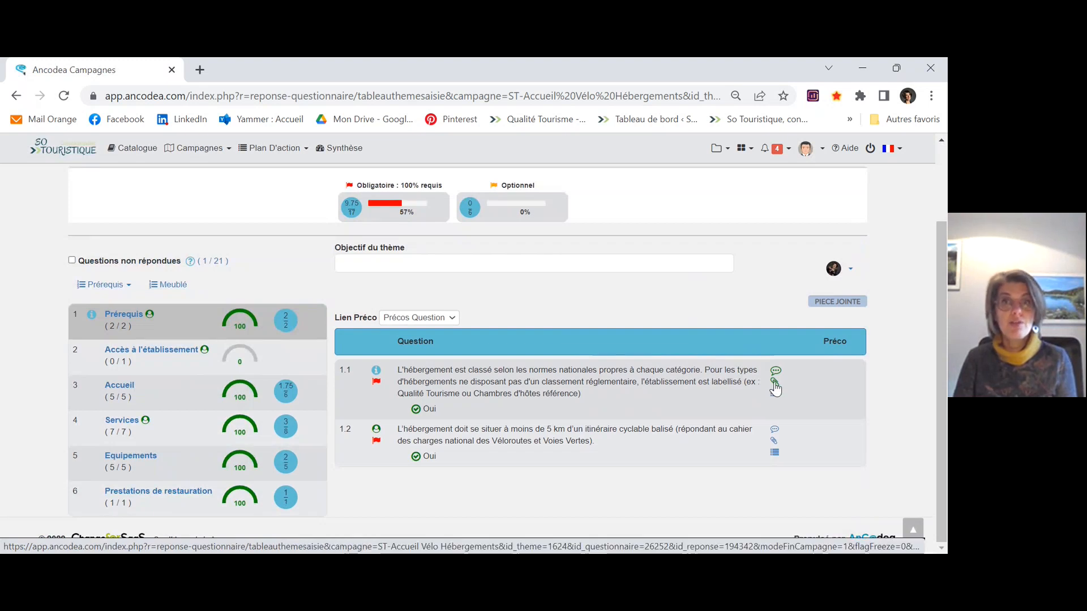
# Step: Delete the TEST ANCODEA.docx attachment from question 1.1 and confirm the removal
pyautogui.click(774, 383)
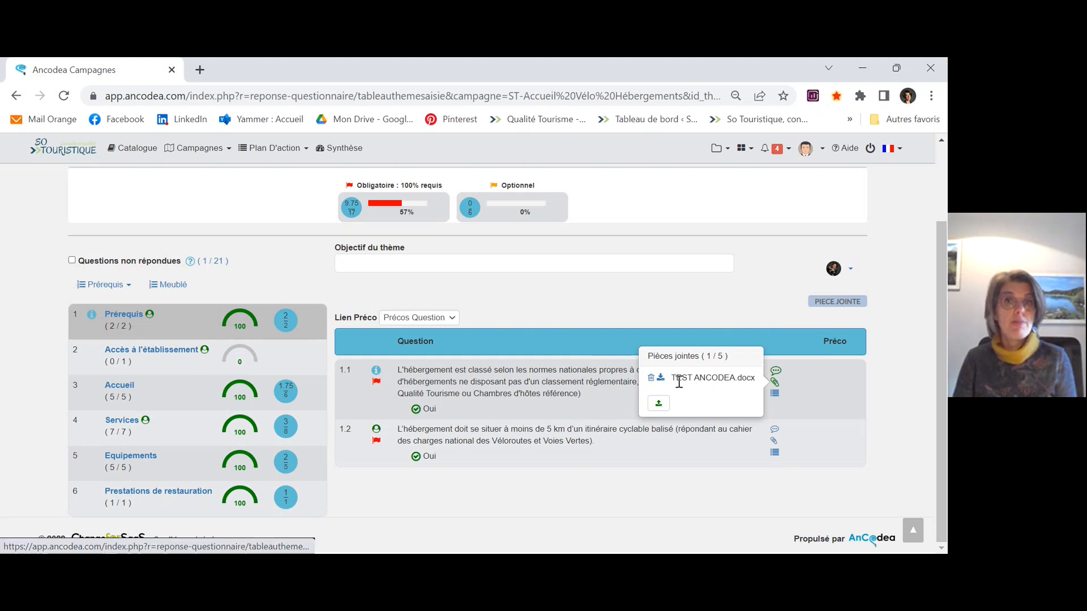
pyautogui.click(651, 378)
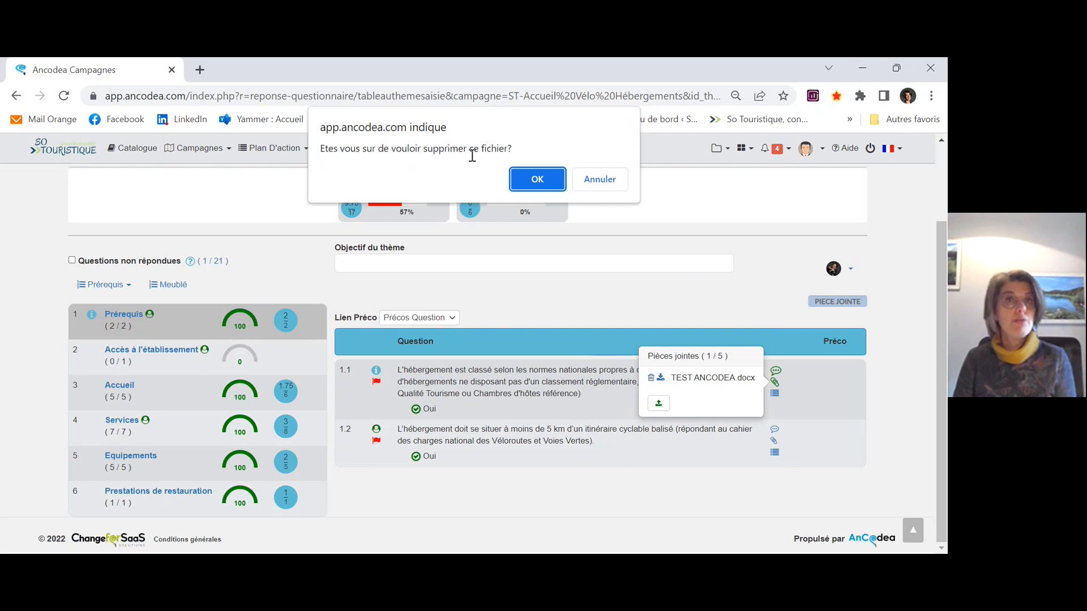
pyautogui.click(537, 180)
# Step: Open the Accès à l'établissement theme and answer question 2.1 with Non
pyautogui.scroll(-1, 495, 393)
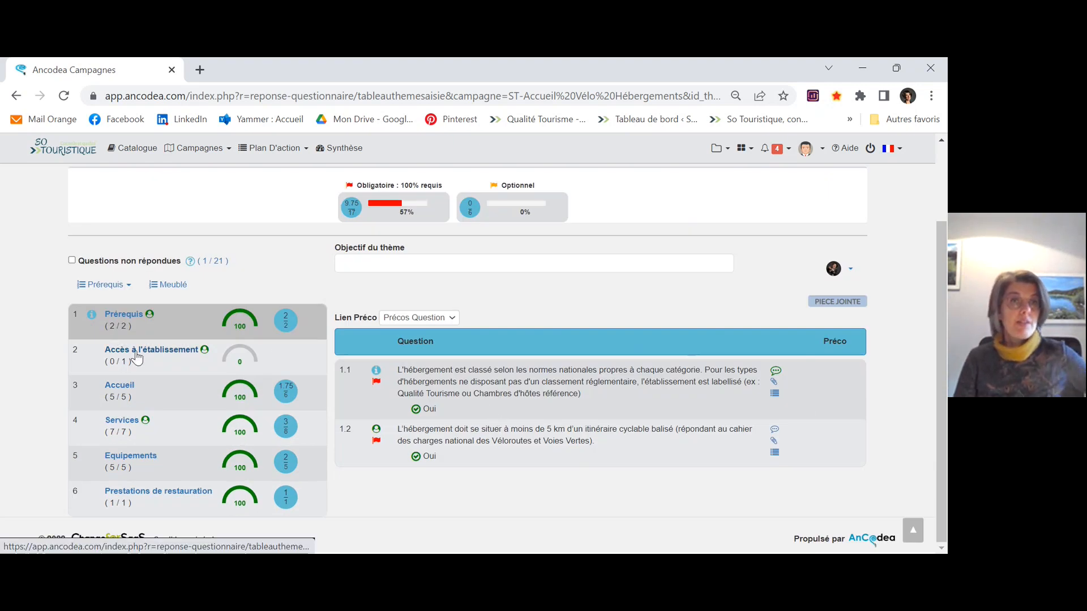
pyautogui.click(136, 356)
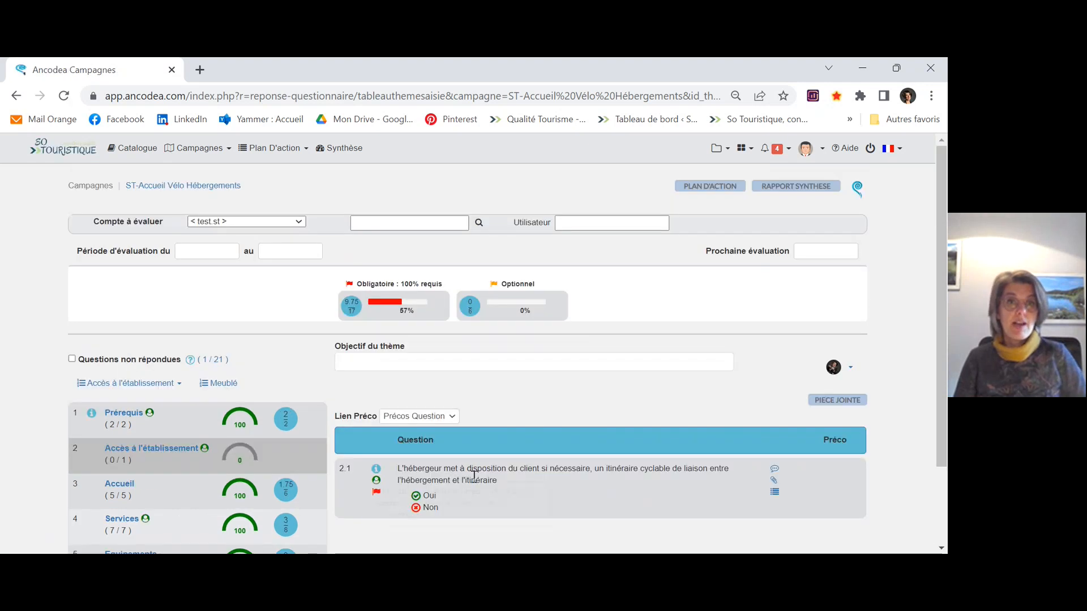
pyautogui.scroll(-1, 498, 477)
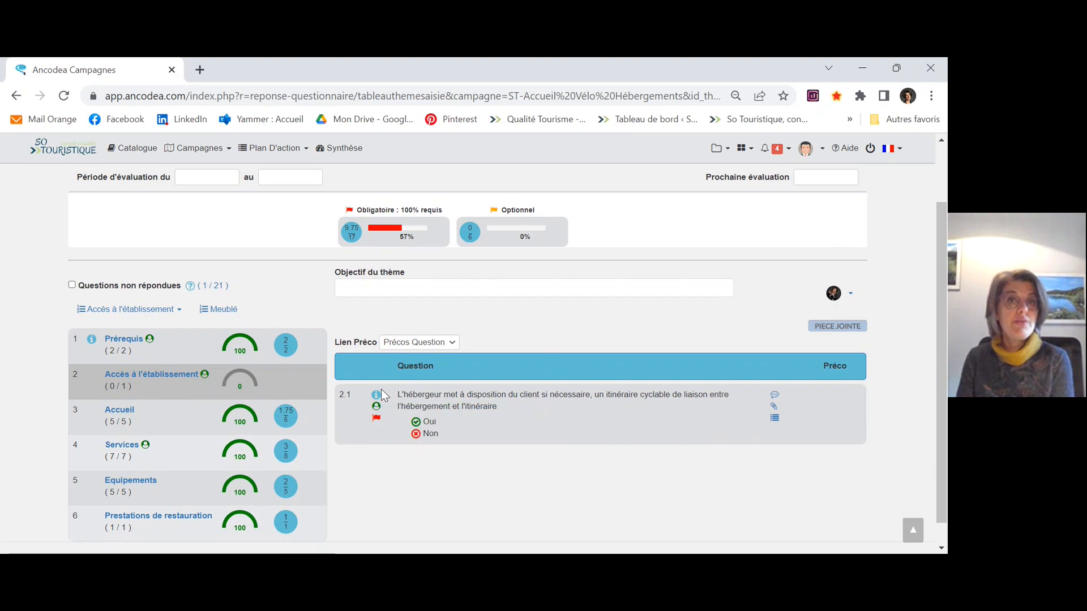
pyautogui.moveTo(377, 399)
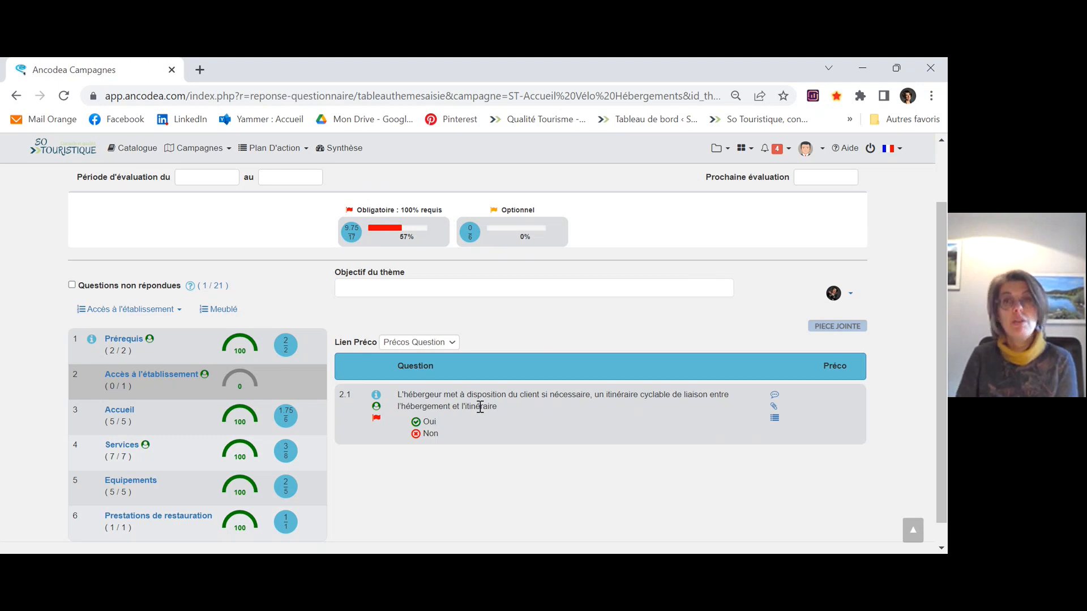
pyautogui.click(416, 434)
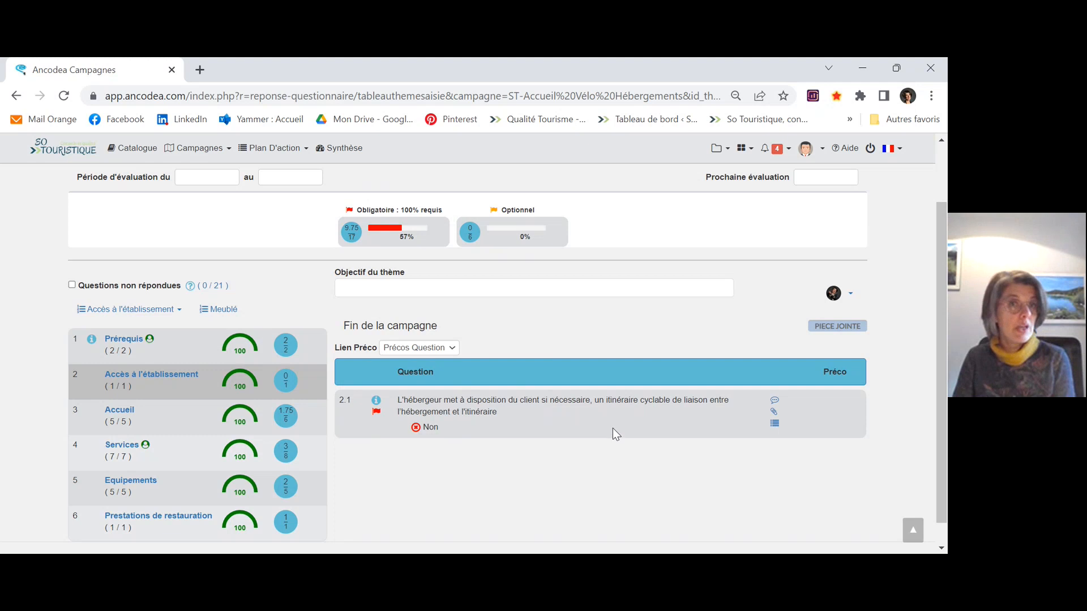
# Step: Add a new action to question 2.1's action plan reading "Indiquer le trajet à suivre entre le meublé et l'itinéraire concerné"
pyautogui.click(773, 426)
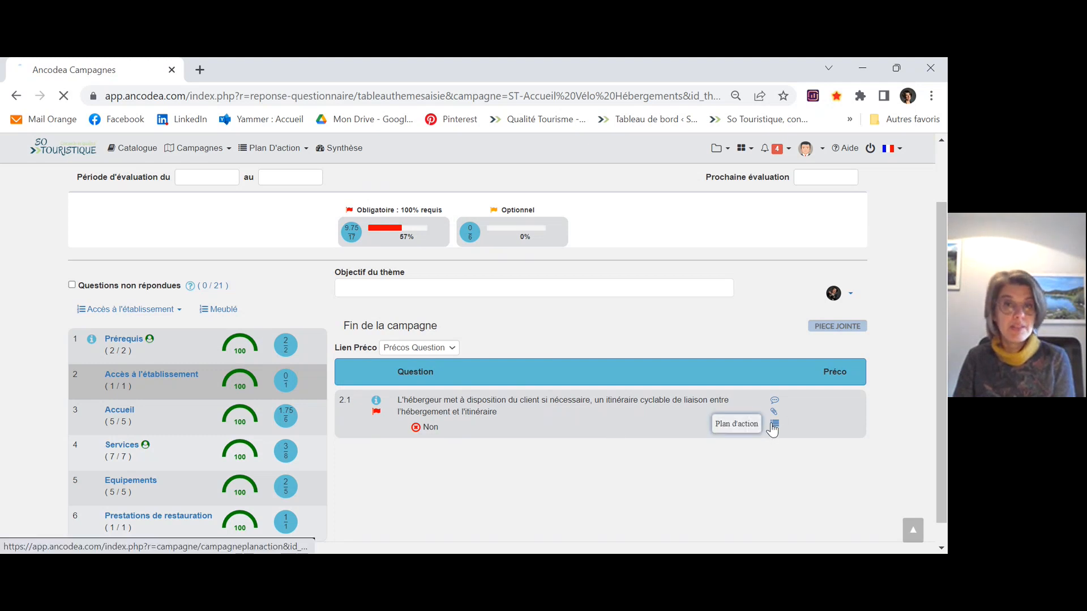
pyautogui.click(852, 477)
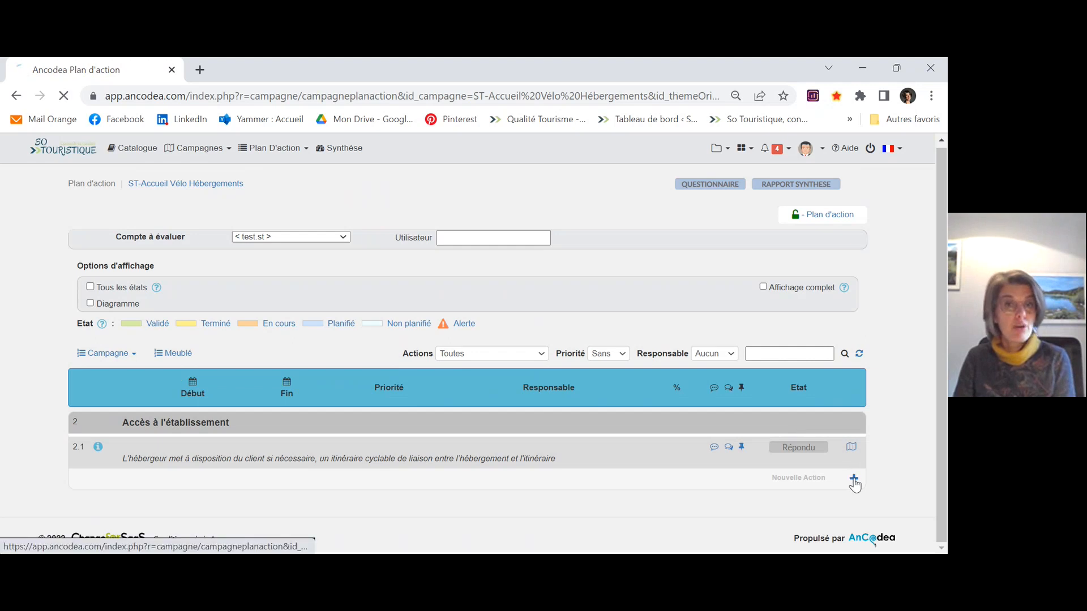
pyautogui.moveTo(213, 483); pyautogui.dragTo(116, 487)
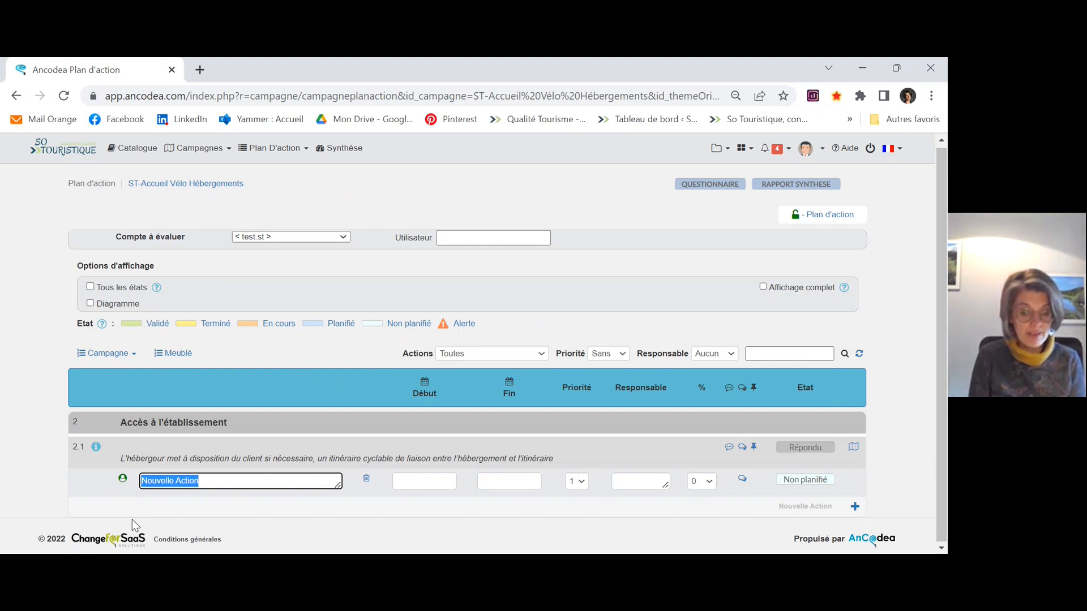
pyautogui.write('I')
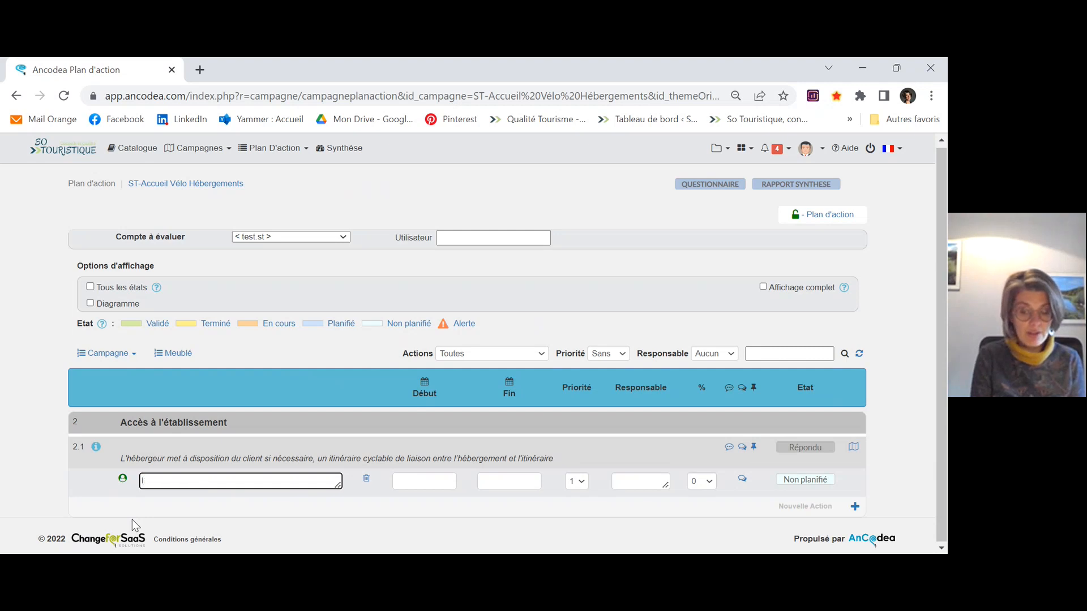
pyautogui.write('ndiquer le ')
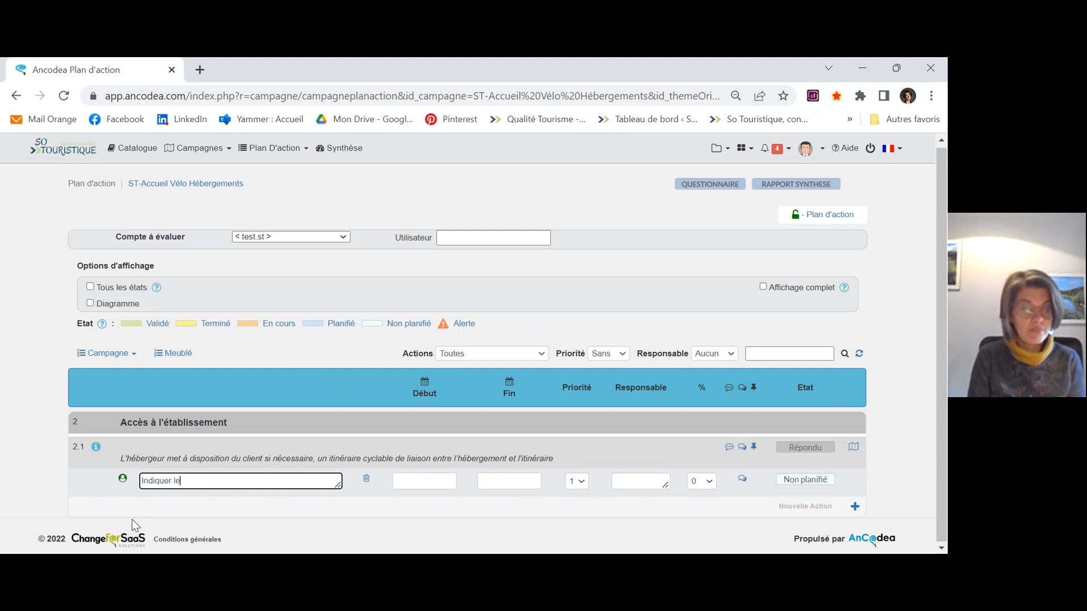
pyautogui.write('trajet')
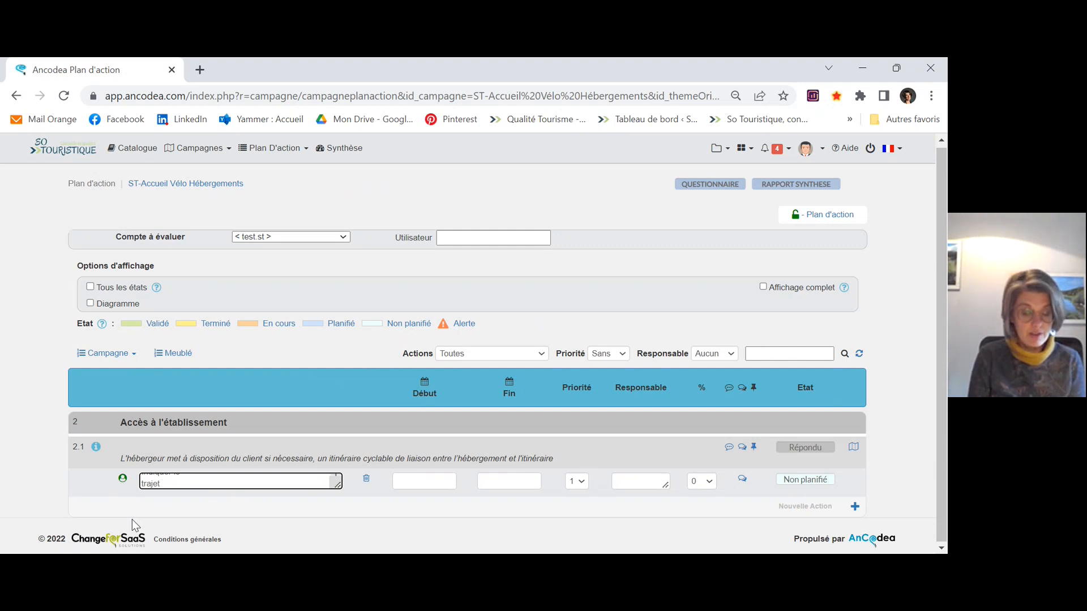
pyautogui.write(' à suiv')
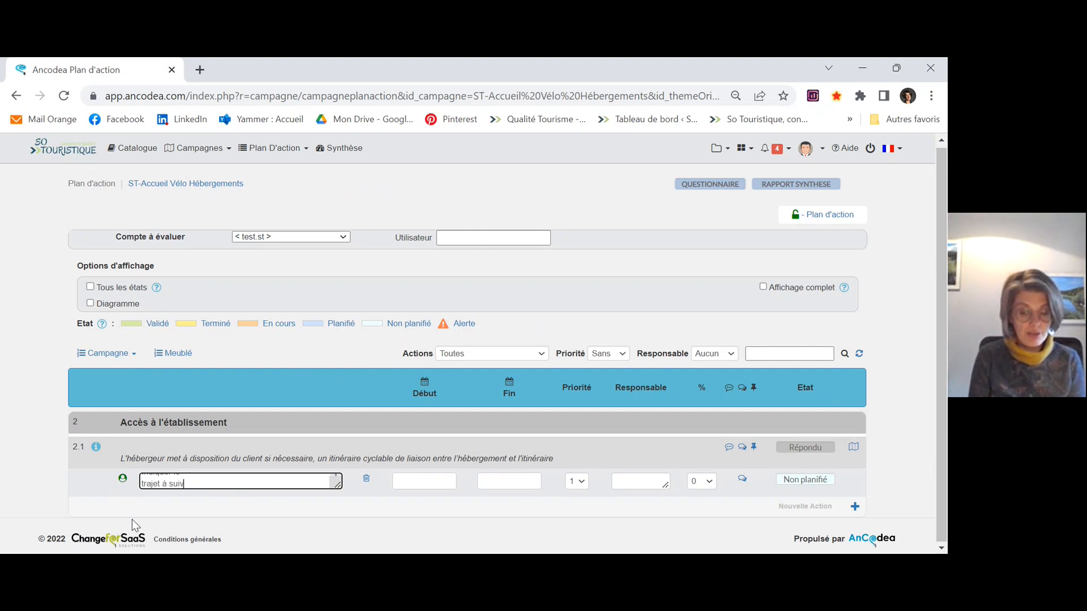
pyautogui.write('re entre')
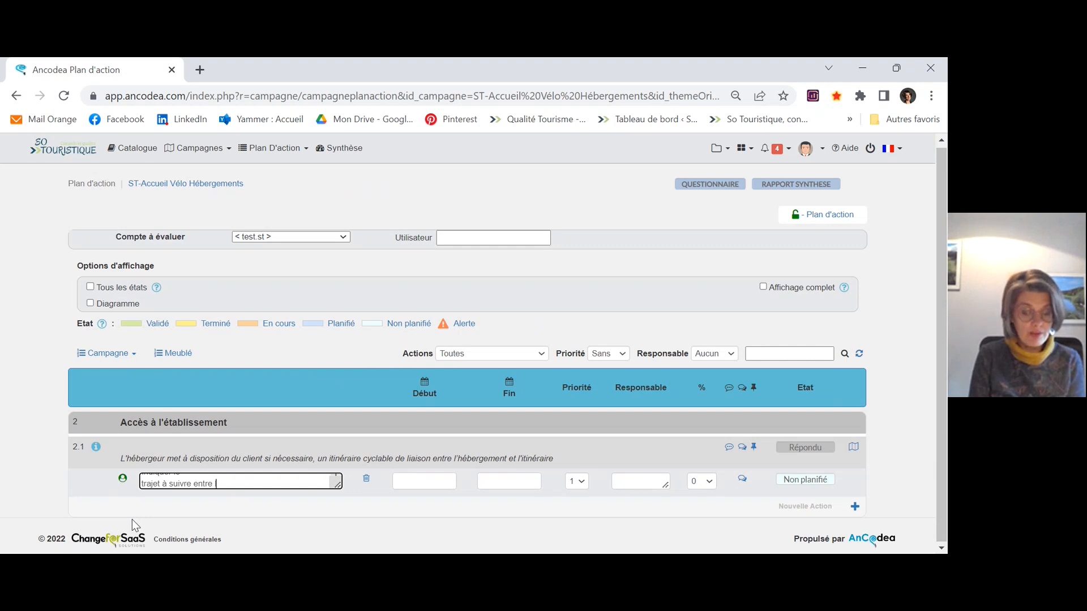
pyautogui.write('le meubl')
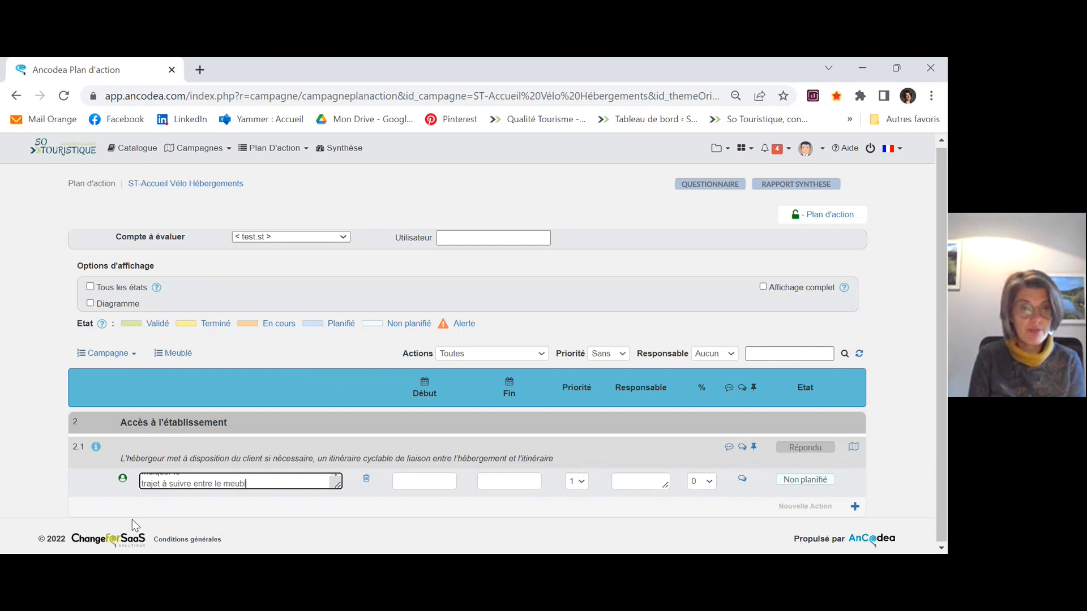
pyautogui.write("é et l'iti")
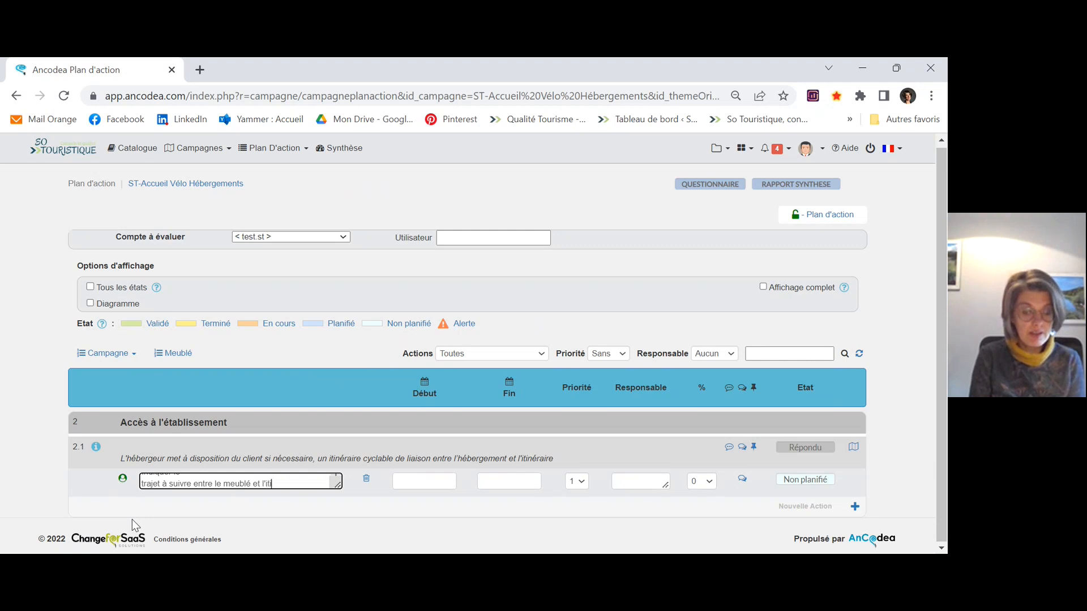
pyautogui.write('néraire ')
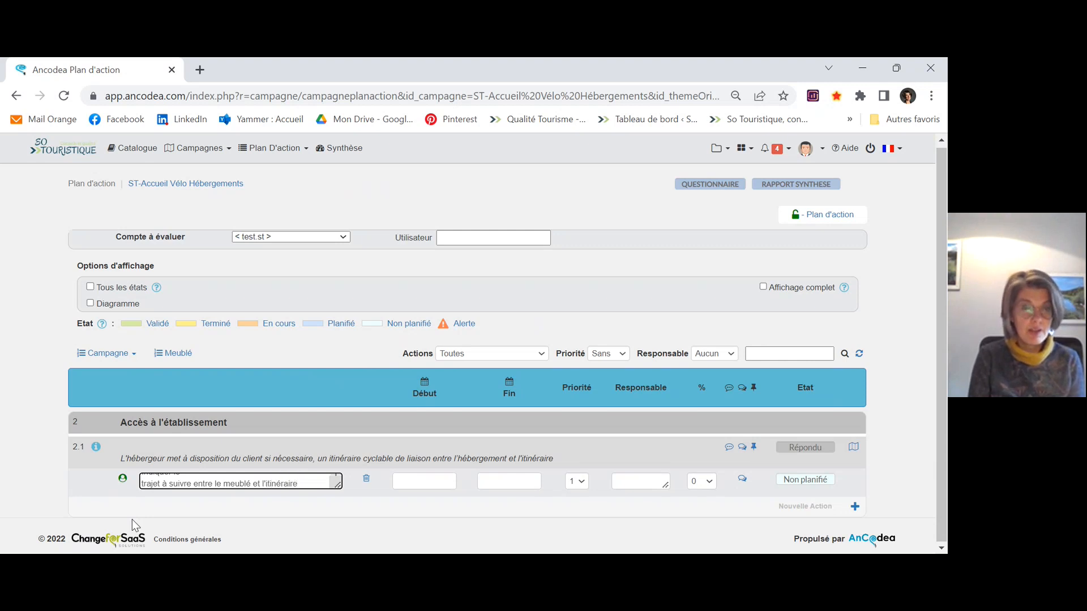
pyautogui.write('concerné')
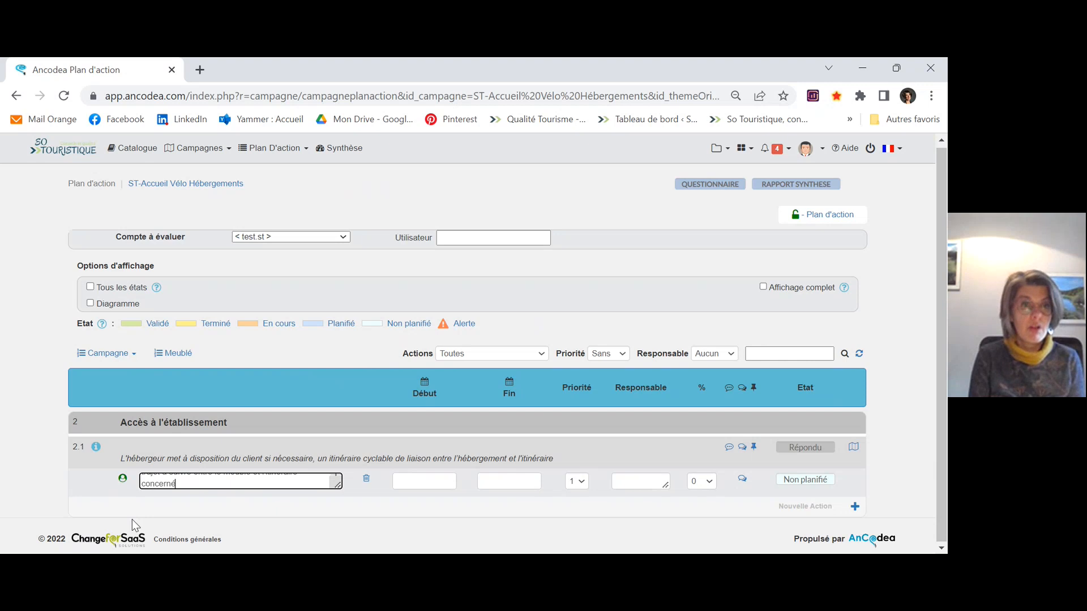
# Step: Replace "l'itinéraire concerné" with "la ViaRhona" in the action's description and enlarge its text box to show the full text
pyautogui.hotkey('ctrl', 'BackSpace')
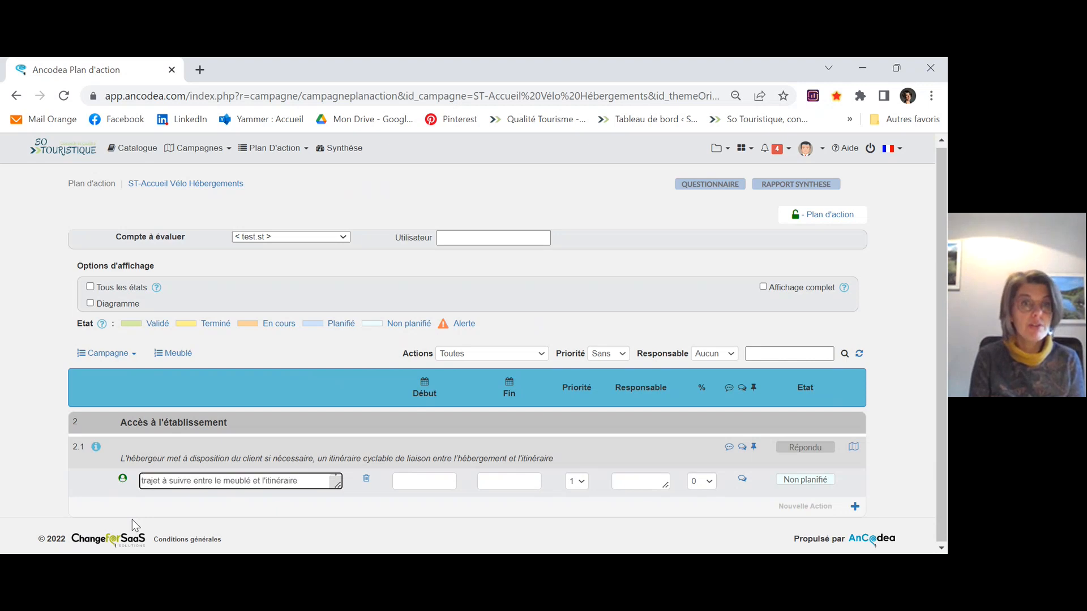
pyautogui.press('BackSpace')
pyautogui.press('BackSpace')
pyautogui.press('BackSpace')
pyautogui.press('BackSpace')
pyautogui.press('BackSpace')
pyautogui.press('BackSpace')
pyautogui.press('BackSpace')
pyautogui.press('BackSpace')
pyautogui.press('BackSpace')
pyautogui.press('BackSpace')
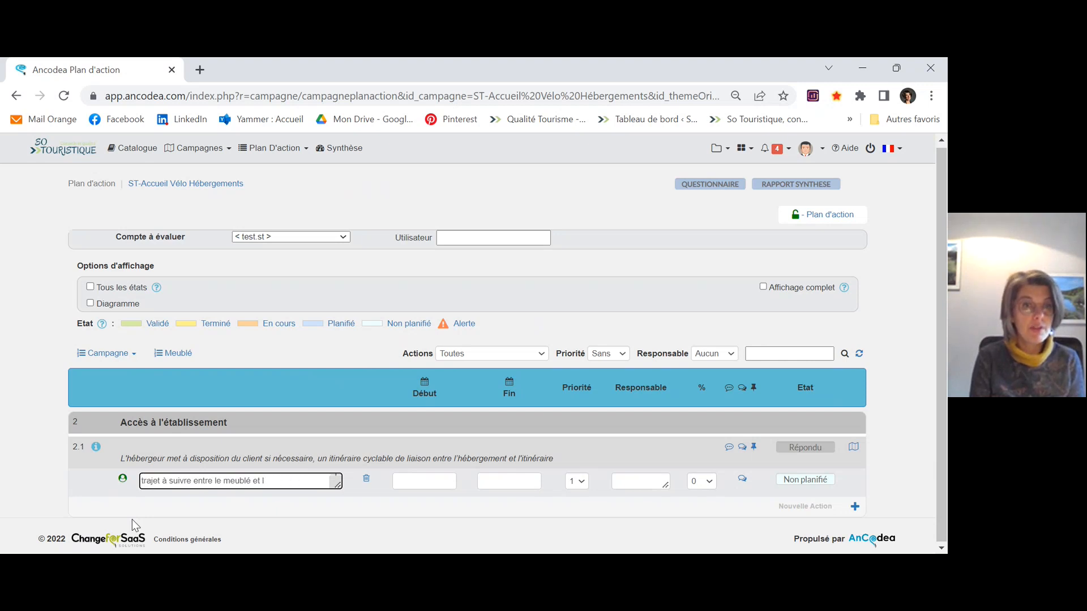
pyautogui.write('a ViaR')
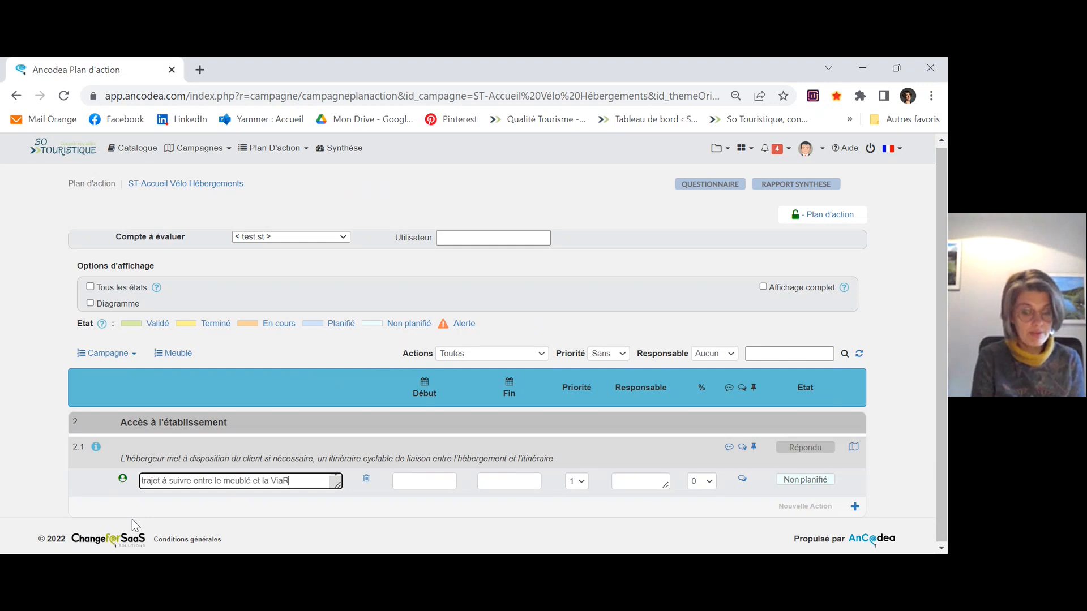
pyautogui.write('hona')
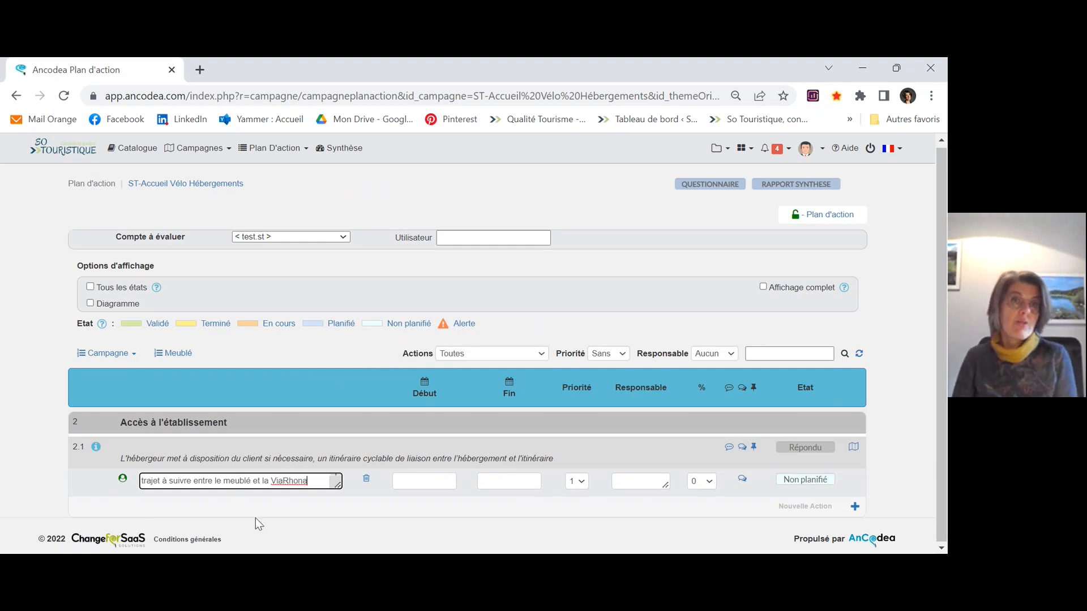
pyautogui.moveTo(338, 485); pyautogui.dragTo(338, 497)
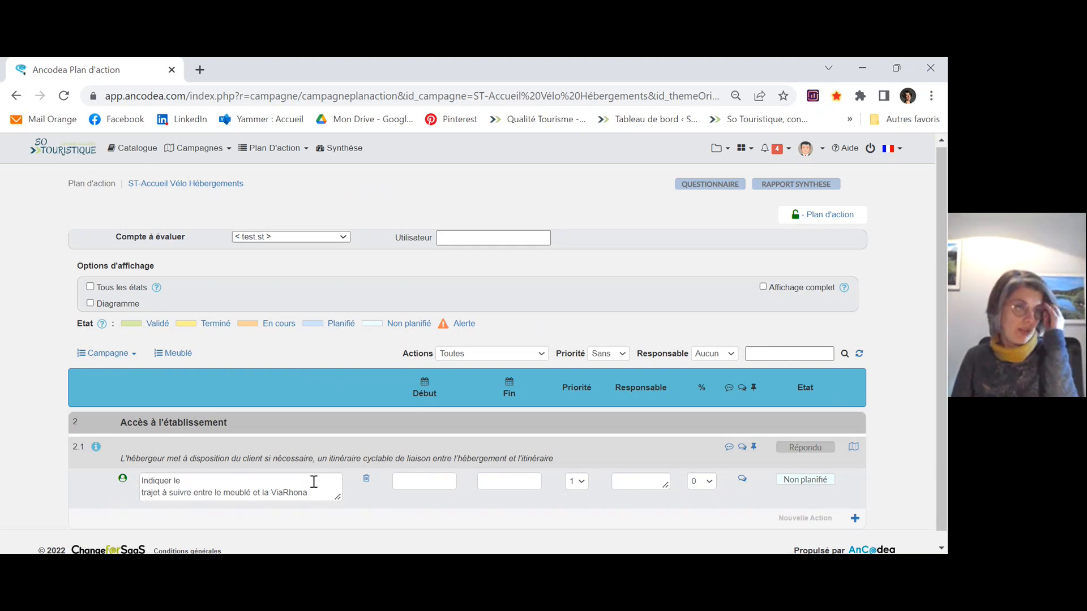
# Step: Set the action's start date to 28-12-2022 and its end date to 04-01-2023
pyautogui.click(422, 480)
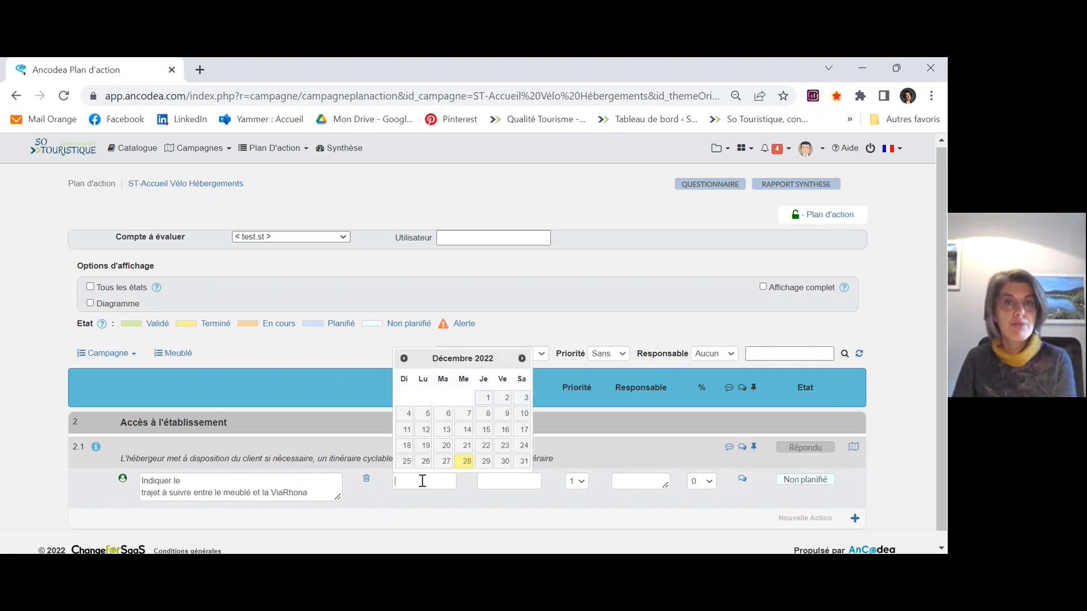
pyautogui.click(458, 460)
pyautogui.click(530, 482)
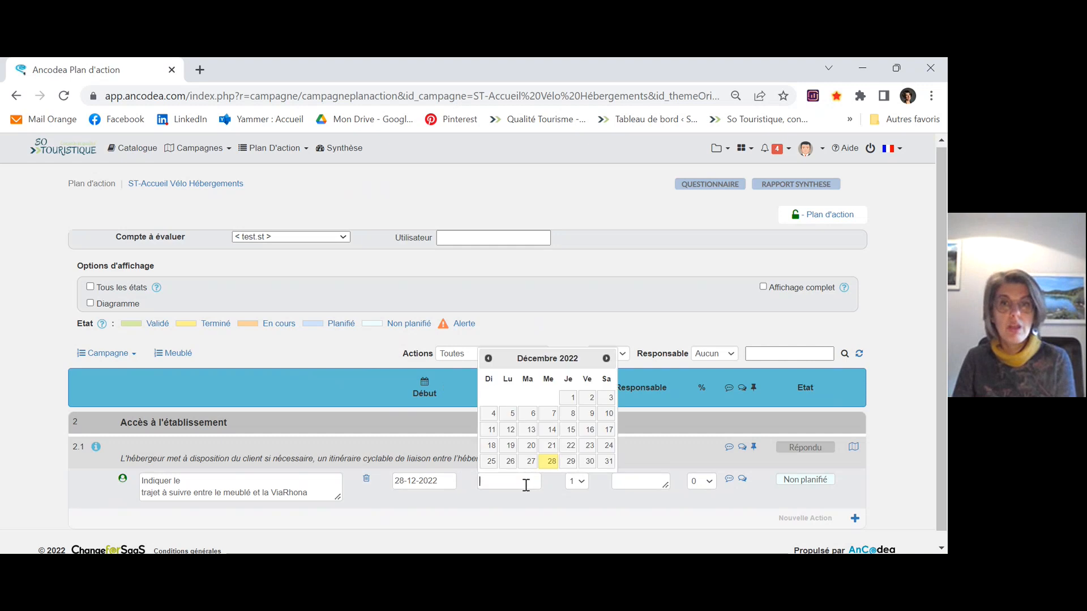
pyautogui.click(606, 358)
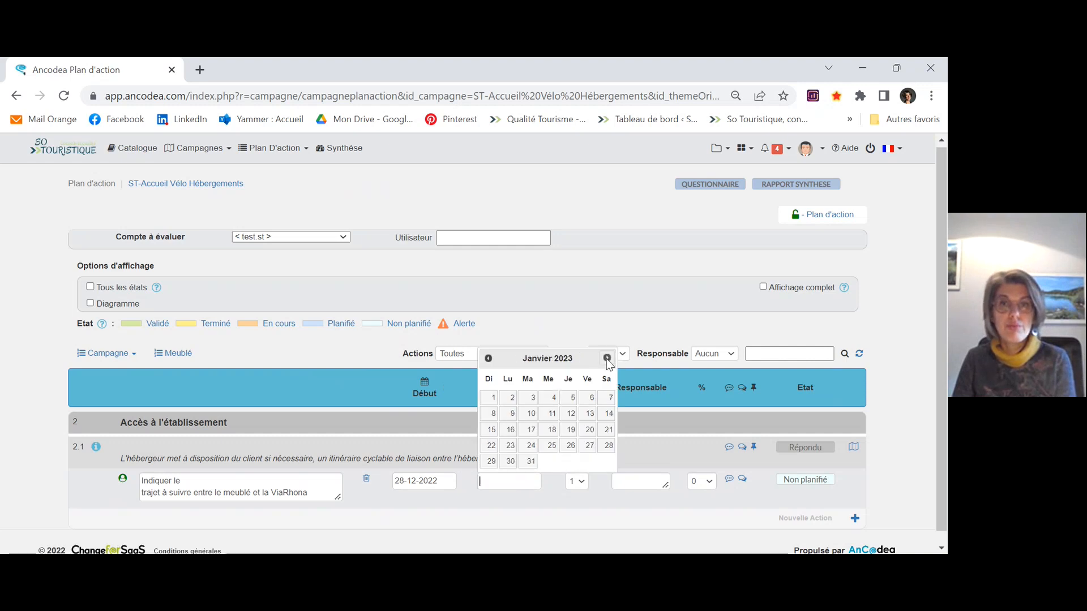
pyautogui.click(552, 399)
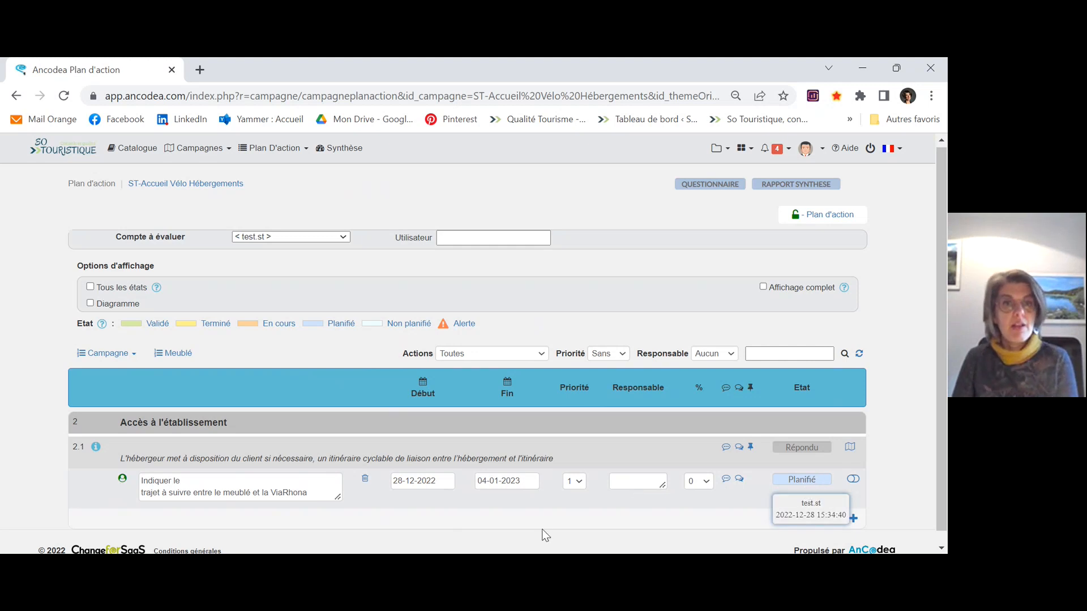
# Step: Switch question 2.1's action to En cours and Terminé, and return it to Planifié
pyautogui.click(853, 479)
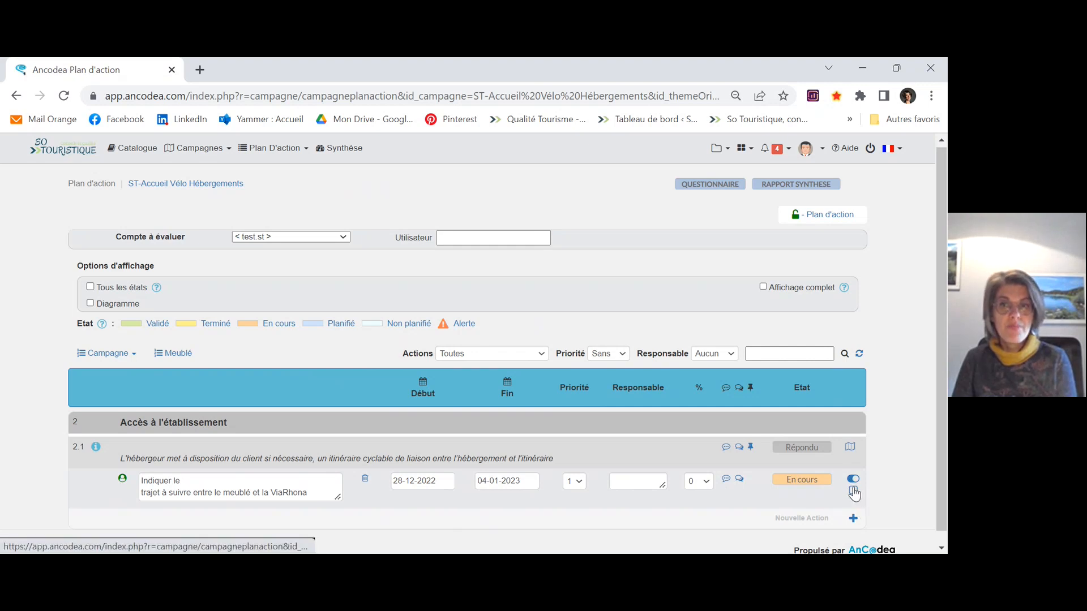
pyautogui.click(853, 493)
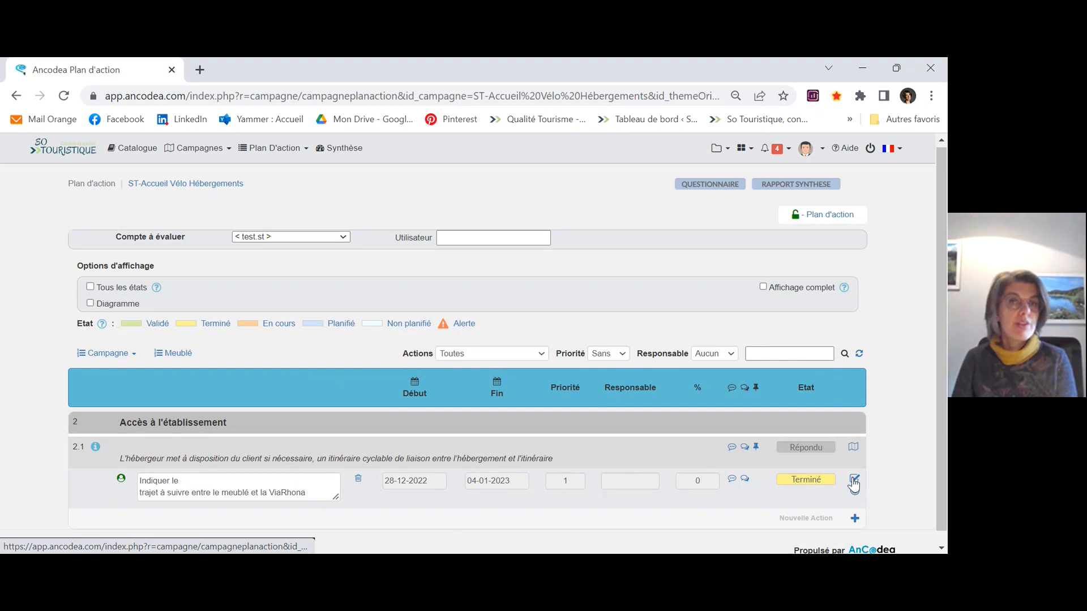
pyautogui.click(853, 482)
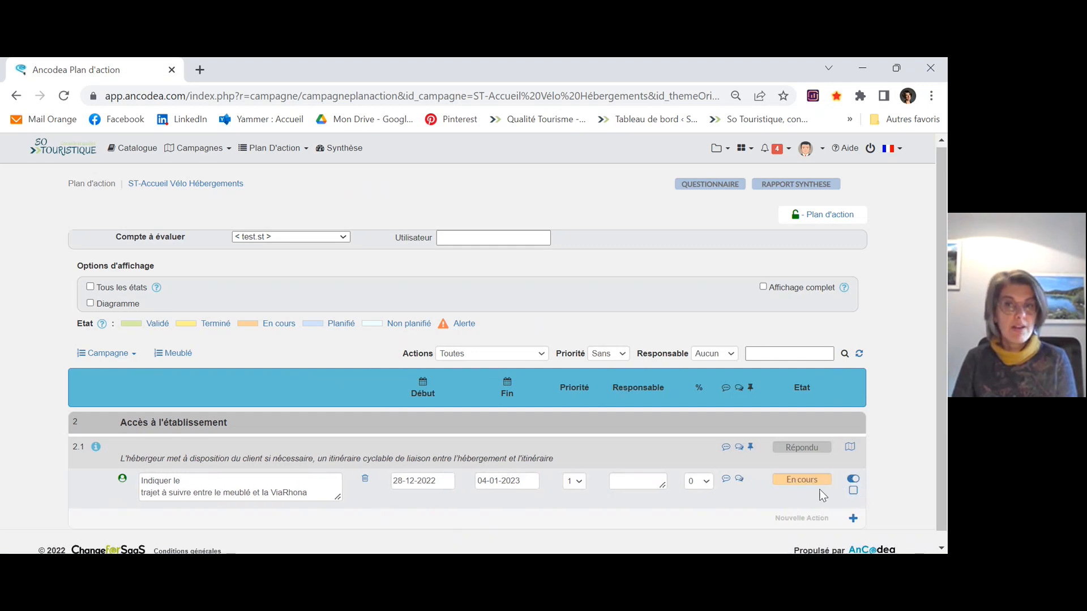
pyautogui.click(852, 480)
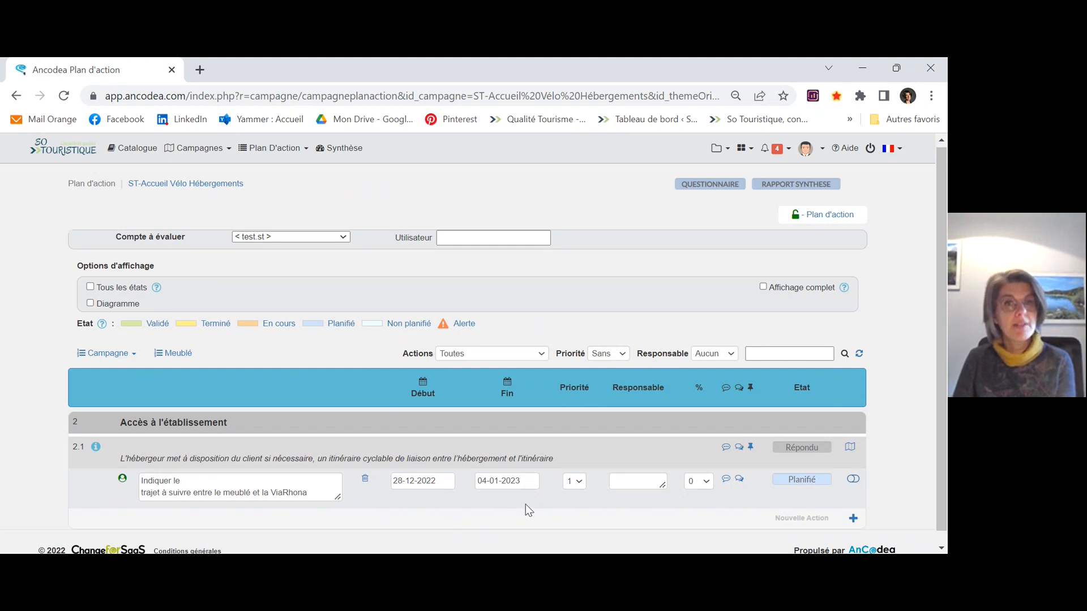
# Step: Set question 2.1's action to En cours and return to its question in the questionnaire
pyautogui.scroll(-1, 525, 502)
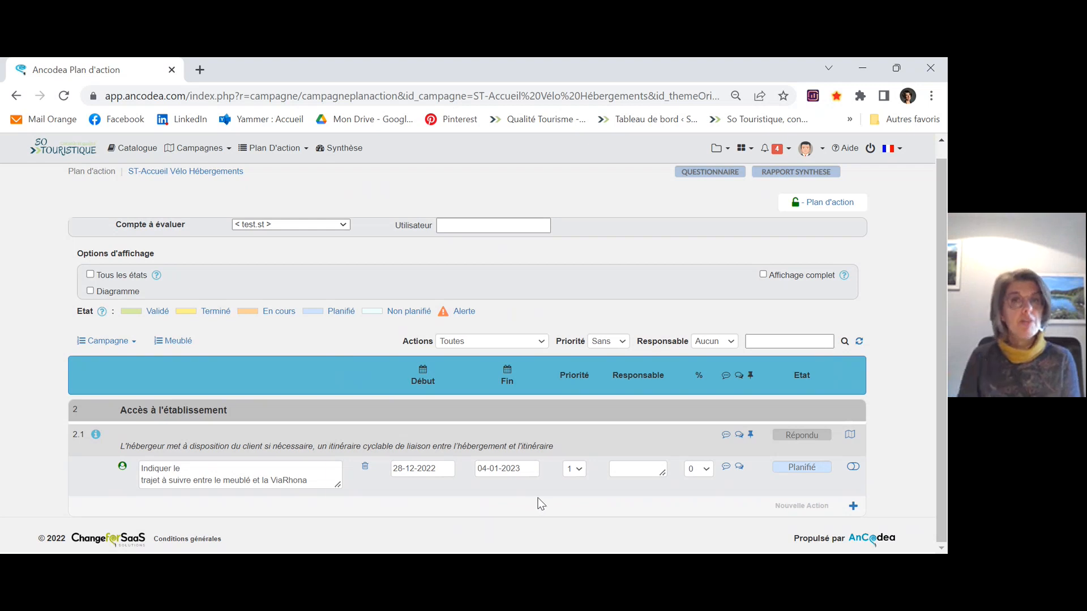
pyautogui.click(853, 469)
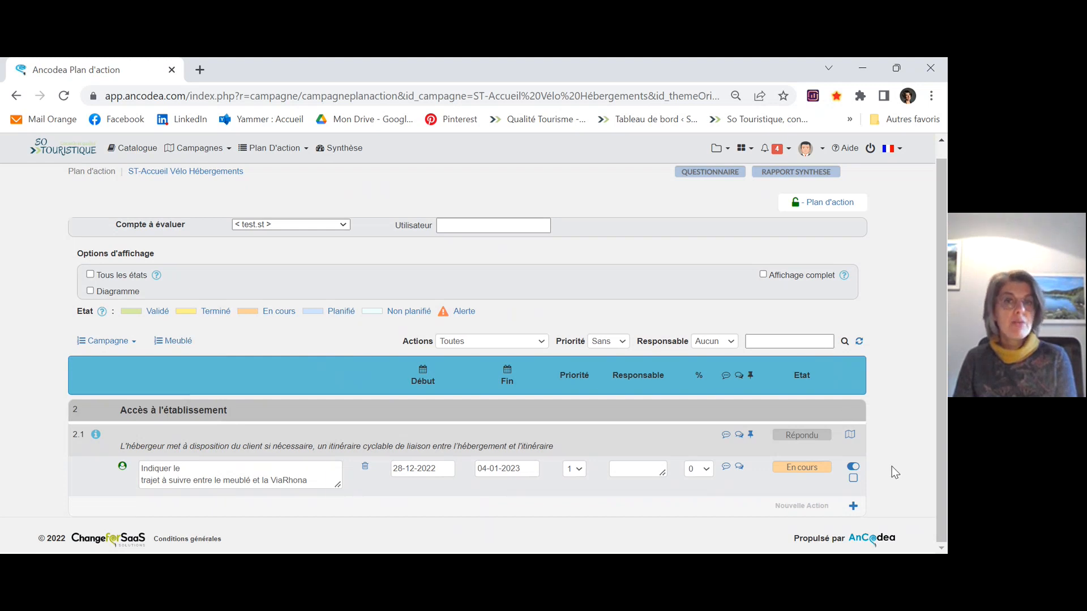
pyautogui.click(850, 439)
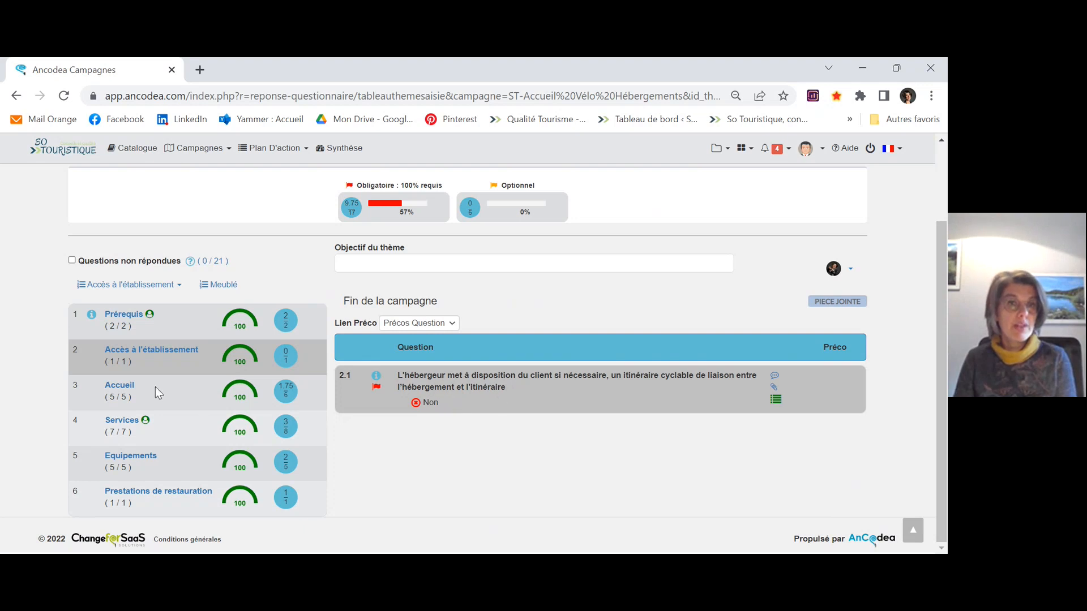
# Step: In the Accueil theme, tick "documentation touristique" and "informations utiles" as answers to question 3.2
pyautogui.click(112, 391)
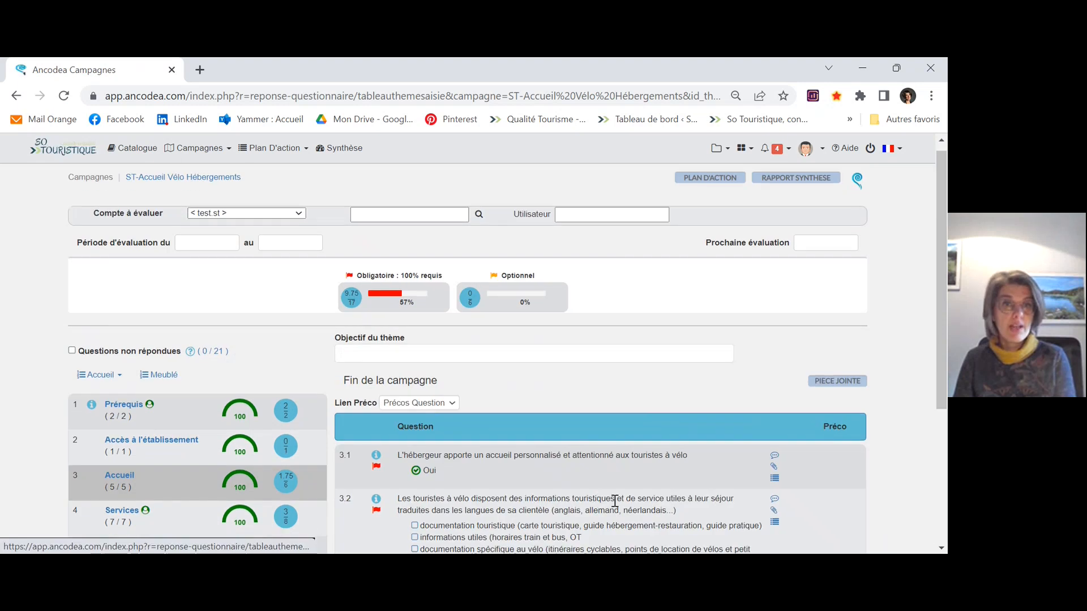
pyautogui.scroll(-2, 615, 501)
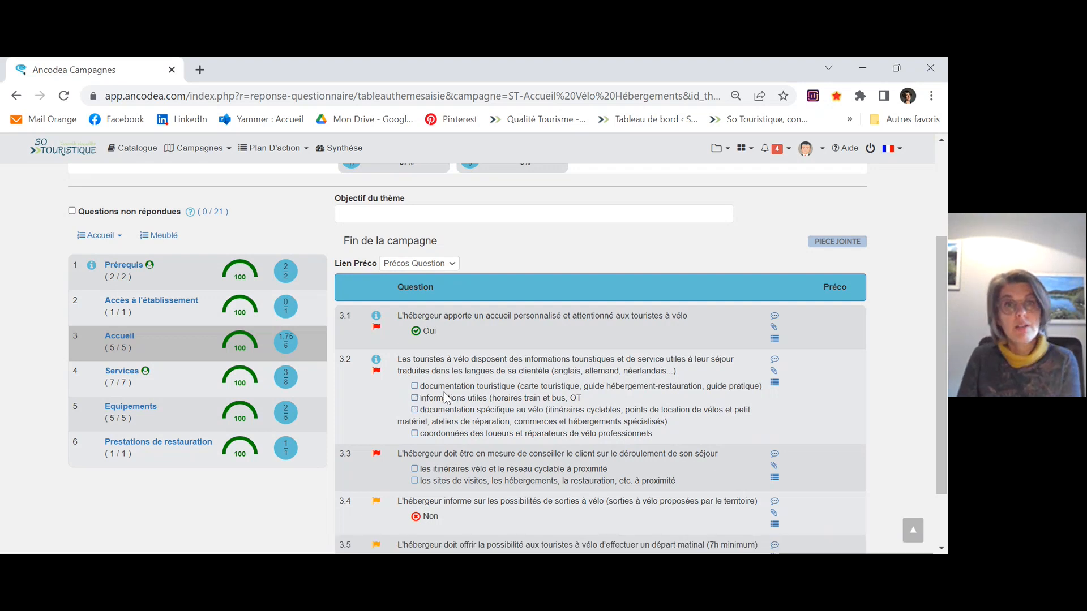
pyautogui.click(415, 387)
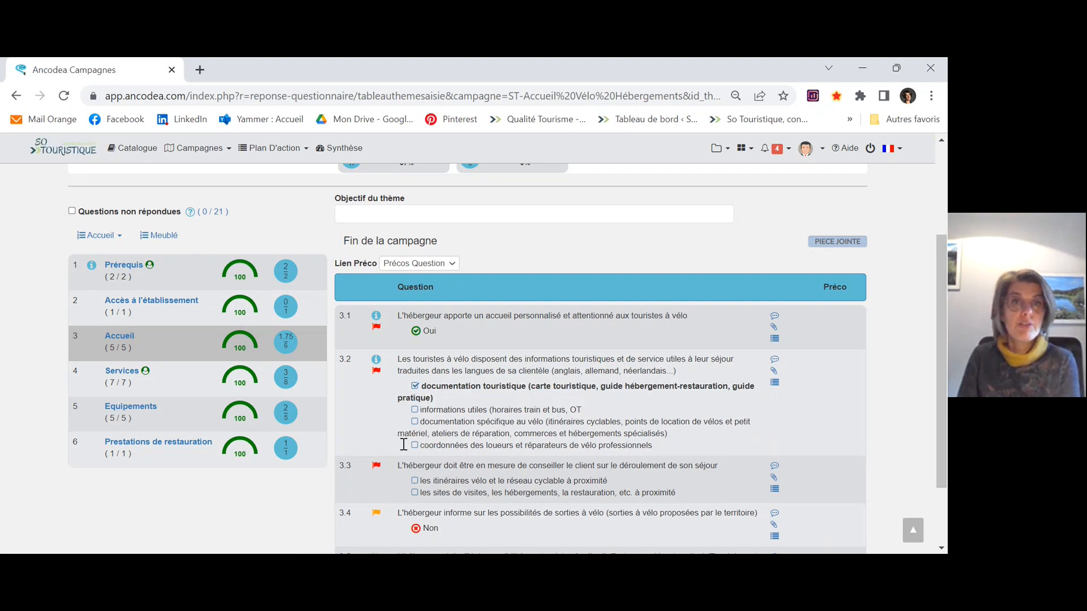
pyautogui.click(414, 410)
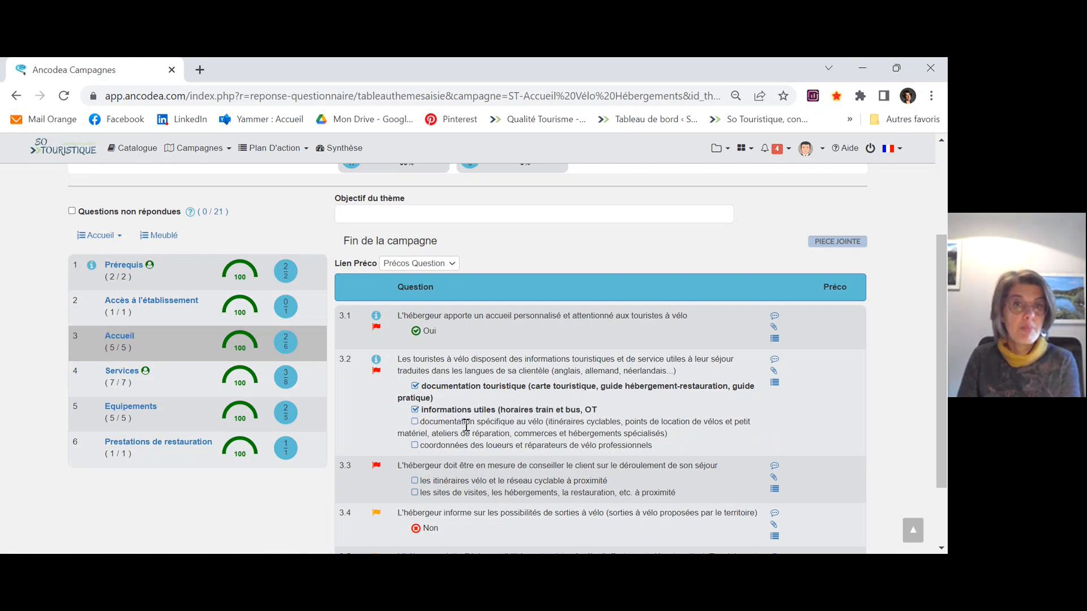
# Step: Add a new action to question 3.2's action plan reading "Passer à l'OT chercher des brochures restaurants"
pyautogui.scroll(-3, 566, 419)
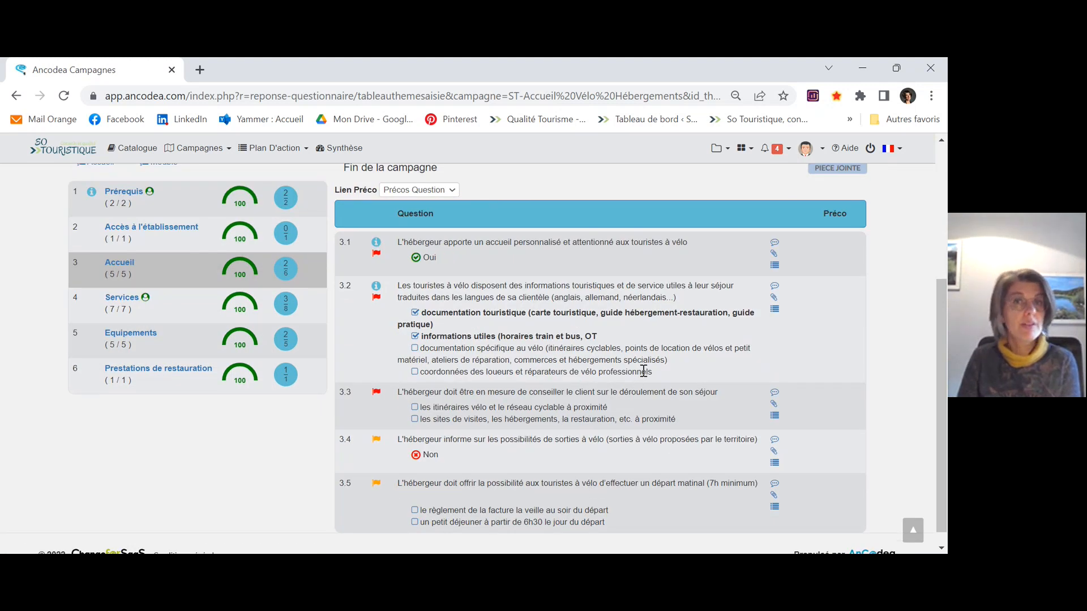
pyautogui.click(775, 311)
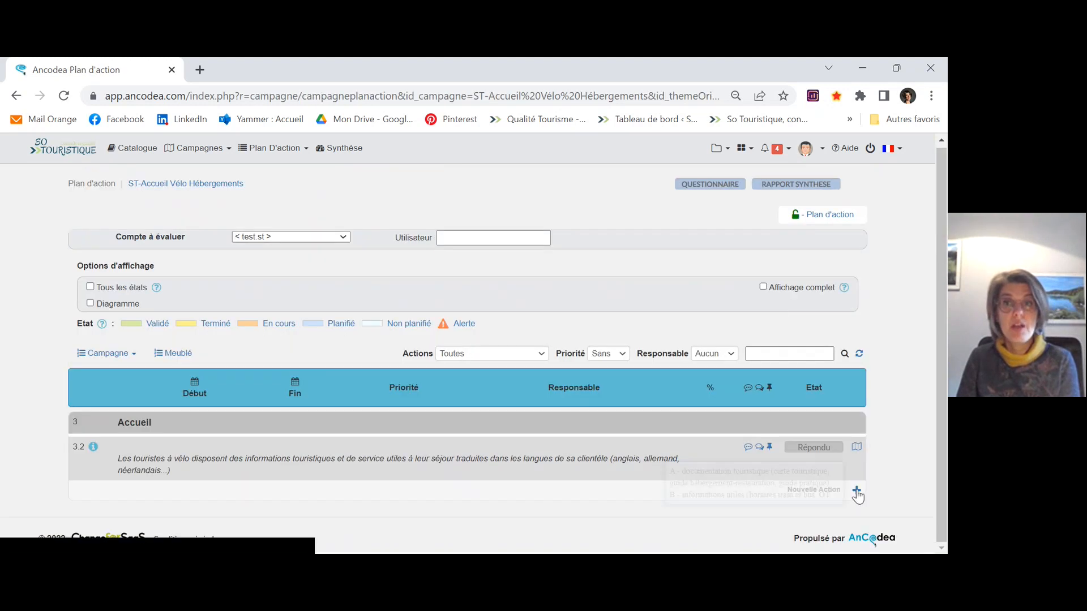
pyautogui.click(857, 491)
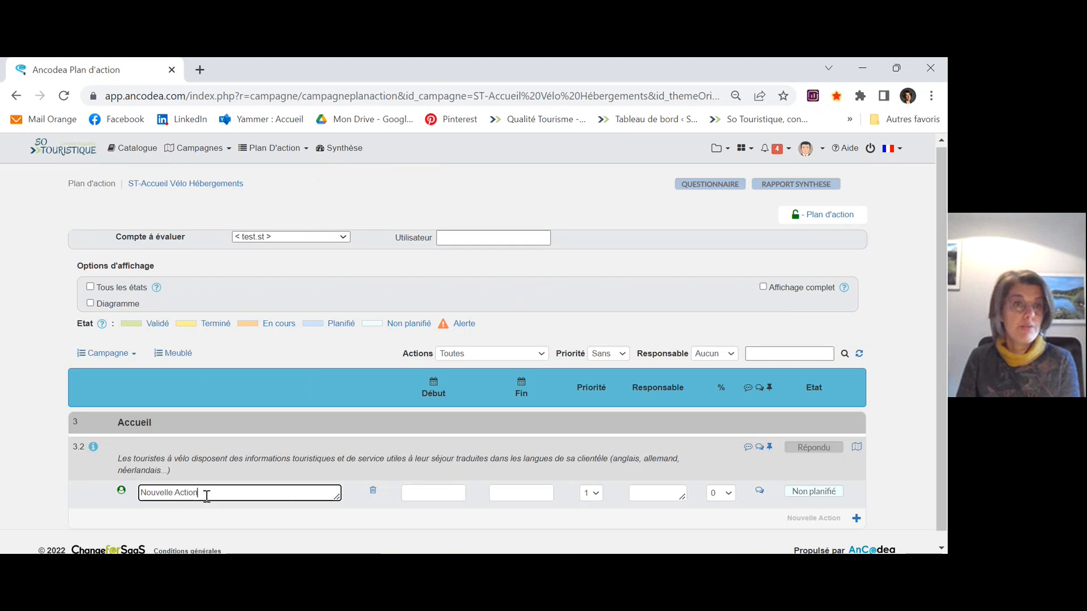
pyautogui.moveTo(206, 494); pyautogui.dragTo(61, 507)
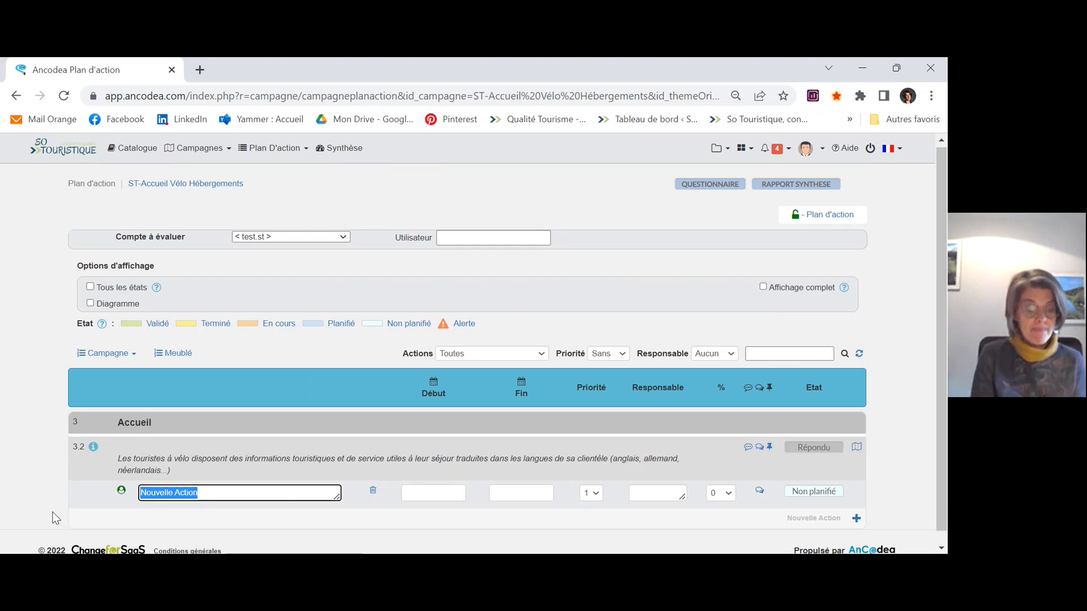
pyautogui.write('F')
pyautogui.write('asser')
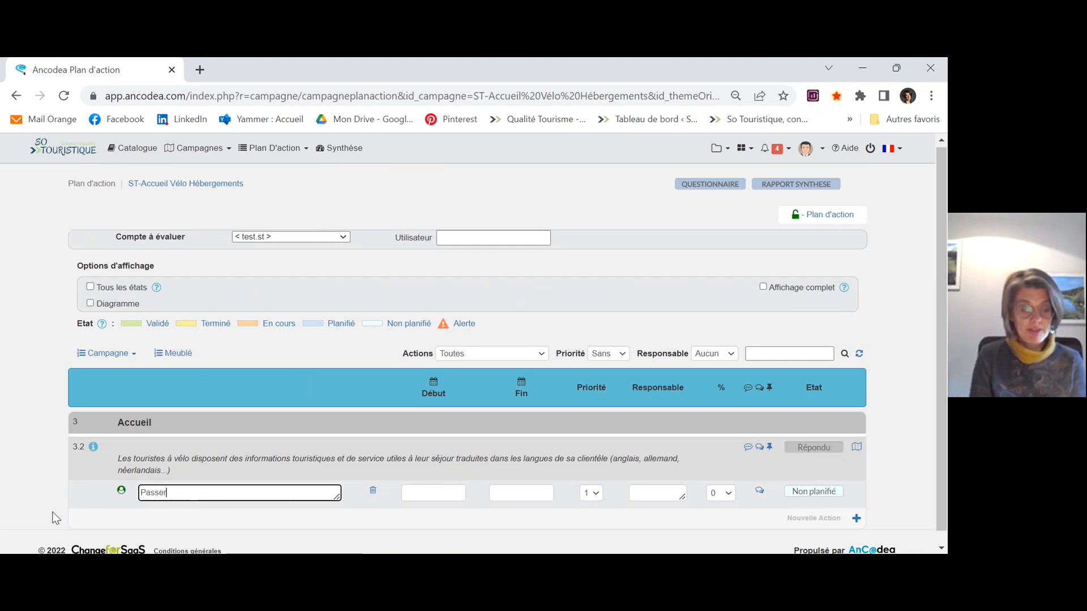
pyautogui.write(" à l'OT cherc")
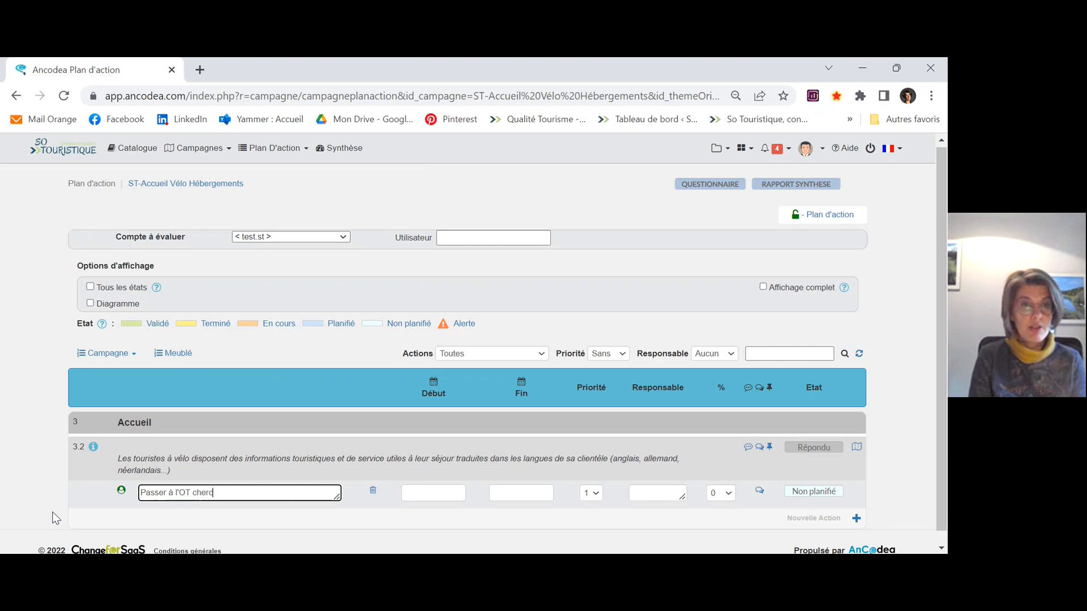
pyautogui.write('her des brochures')
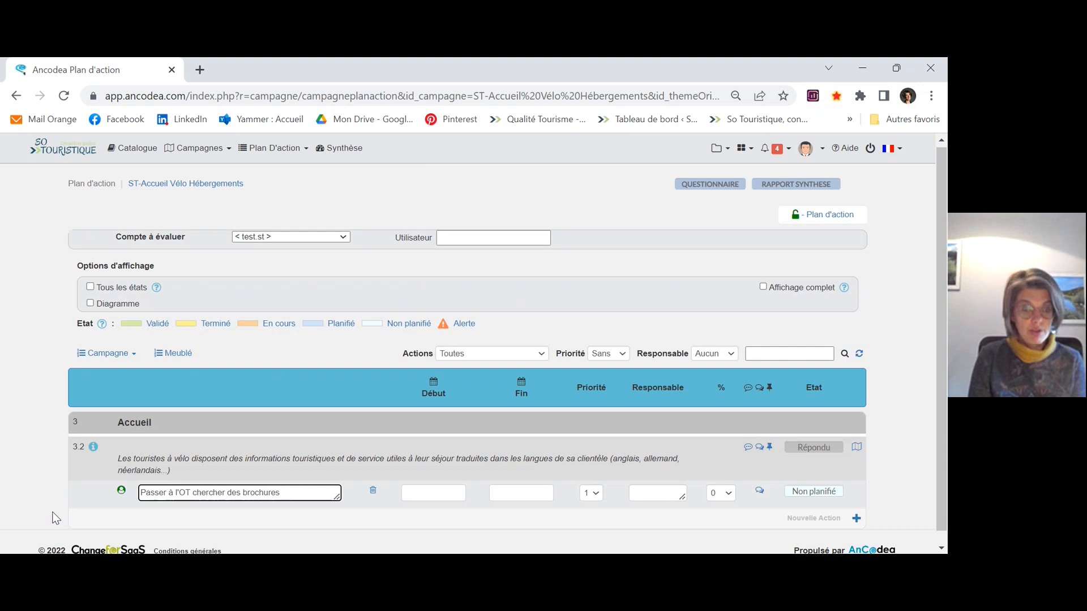
pyautogui.write(' restaurants')
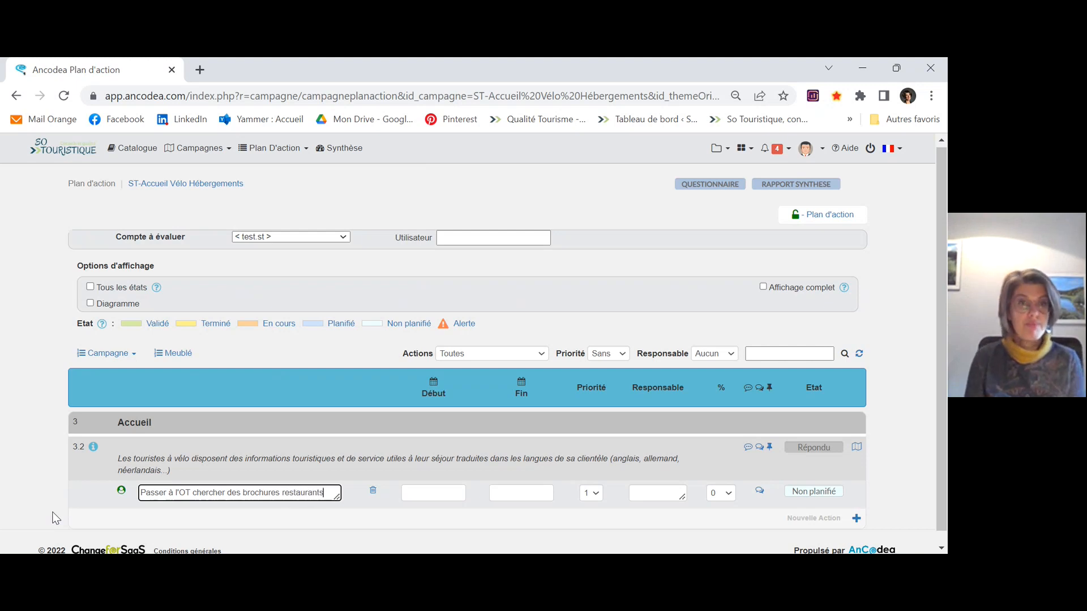
pyautogui.click(469, 491)
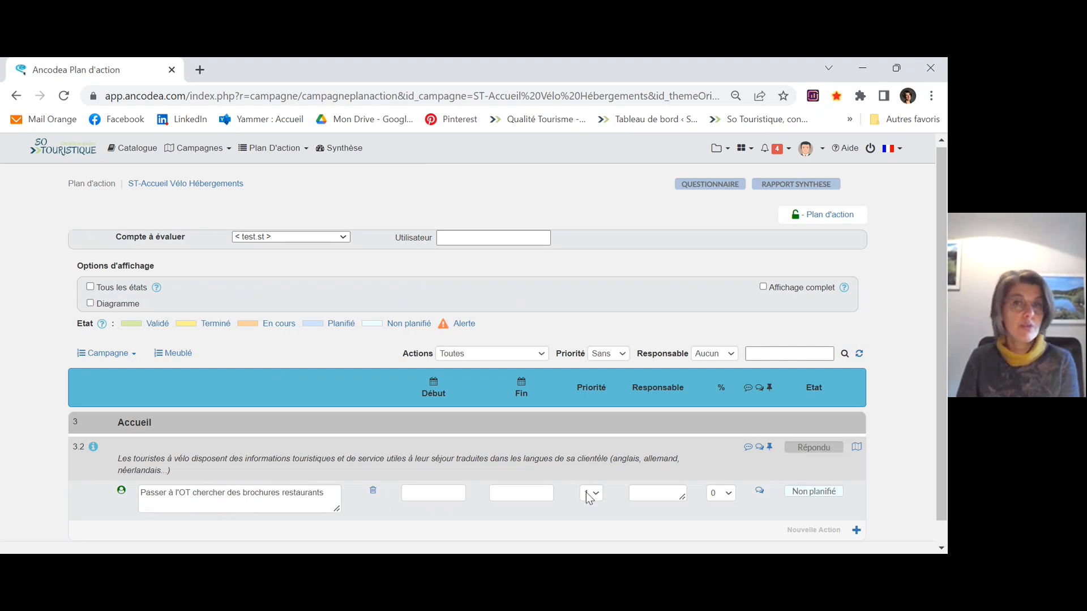
# Step: Return from question 3.2's action plan to the Accueil theme's questionnaire
pyautogui.click(857, 449)
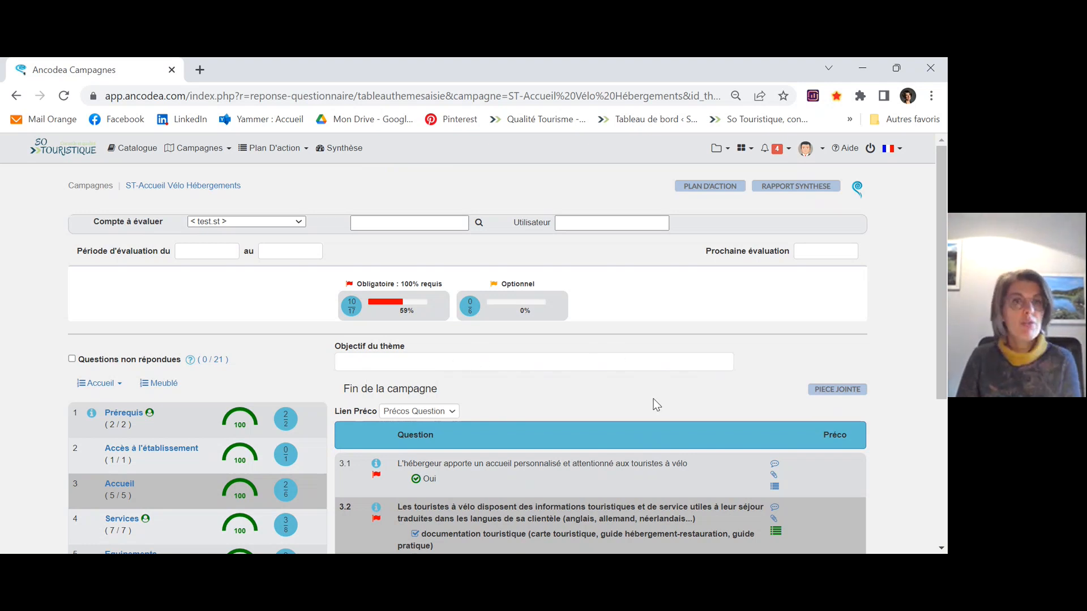
pyautogui.scroll(-1, 474, 468)
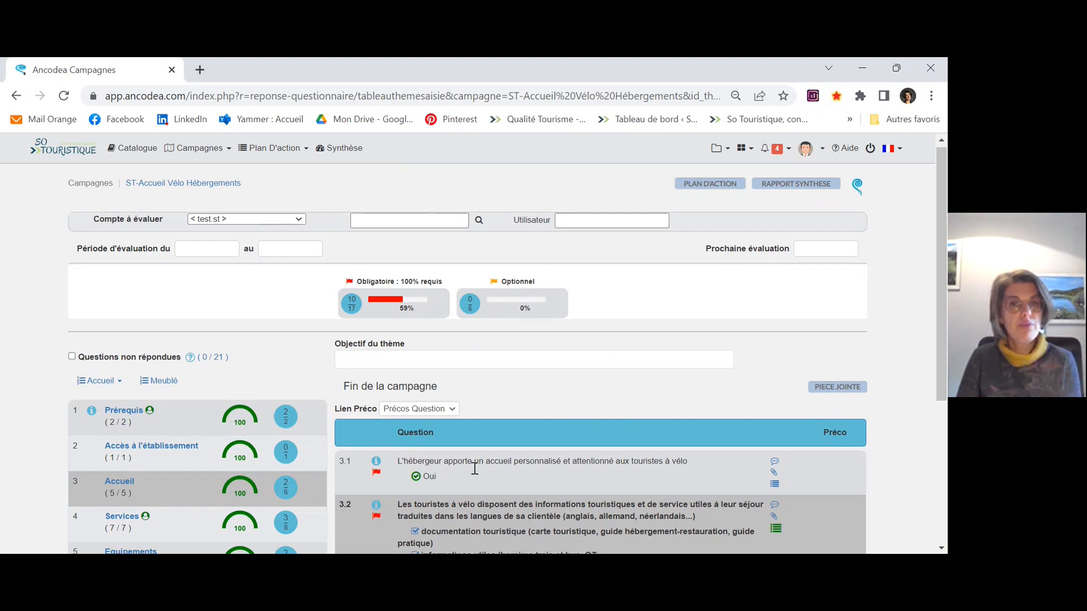
pyautogui.scroll(-2, 475, 469)
pyautogui.scroll(2, 474, 470)
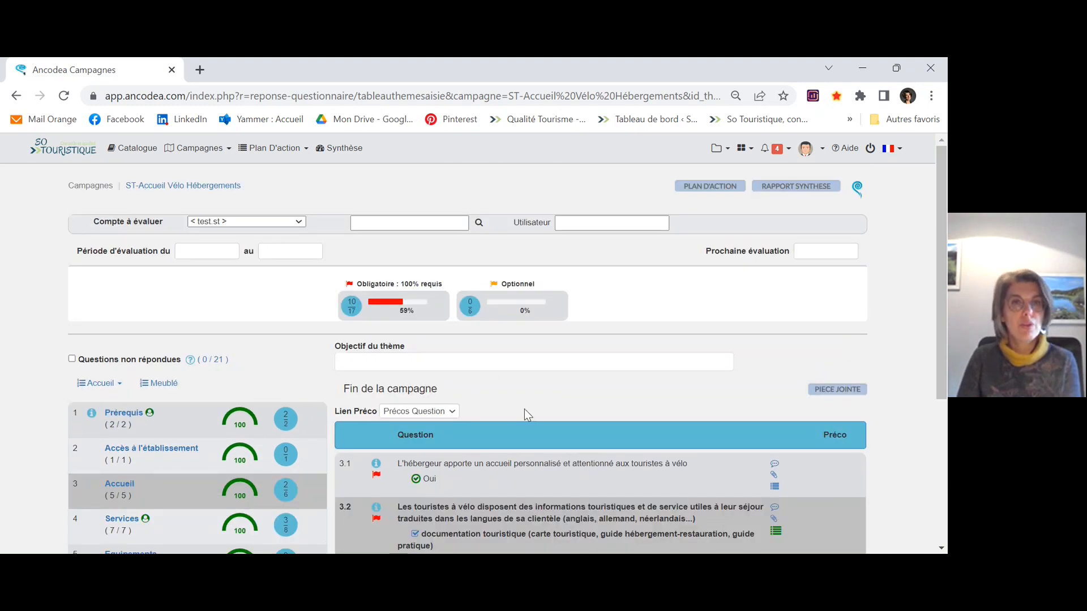
# Step: Open the full action plan of the ST-Accueil Vélo Hébergements campaign and review the actions listed under its themes
pyautogui.click(277, 151)
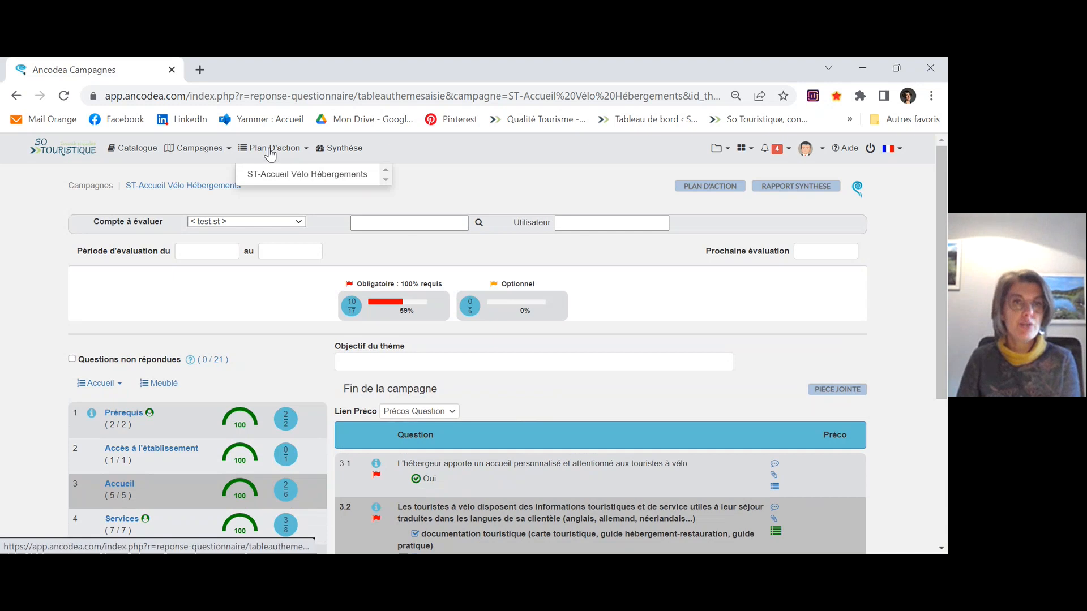
pyautogui.click(318, 179)
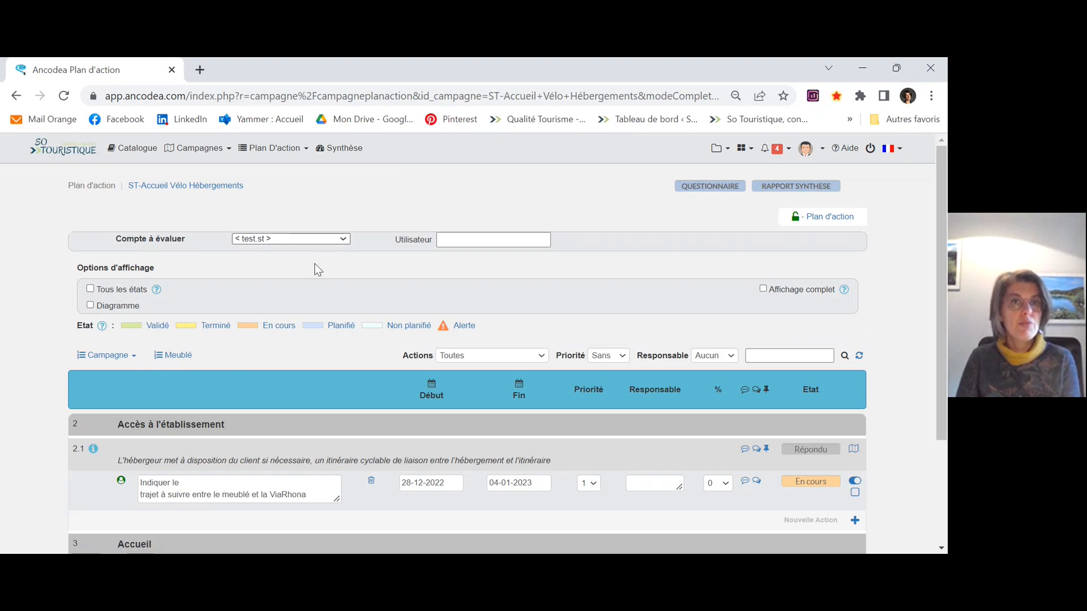
pyautogui.click(288, 244)
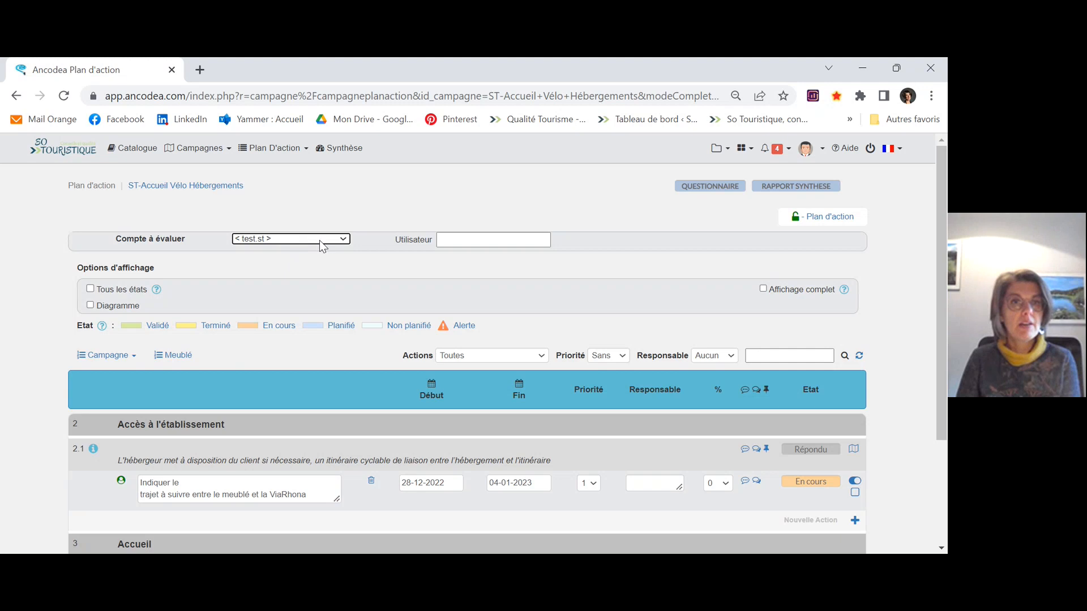
pyautogui.scroll(-1, 320, 380)
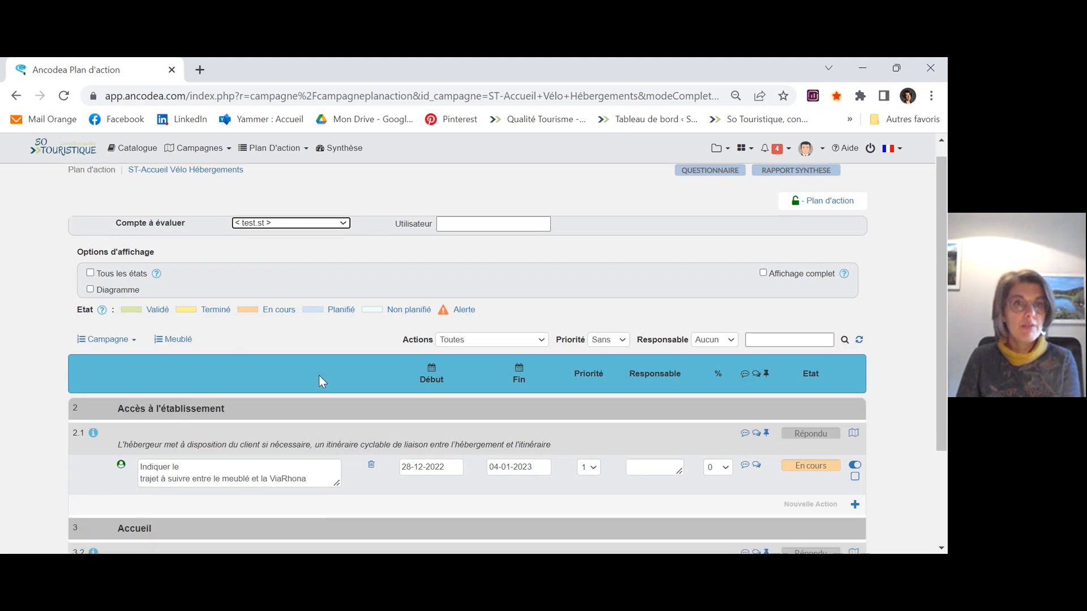
pyautogui.scroll(-3, 318, 375)
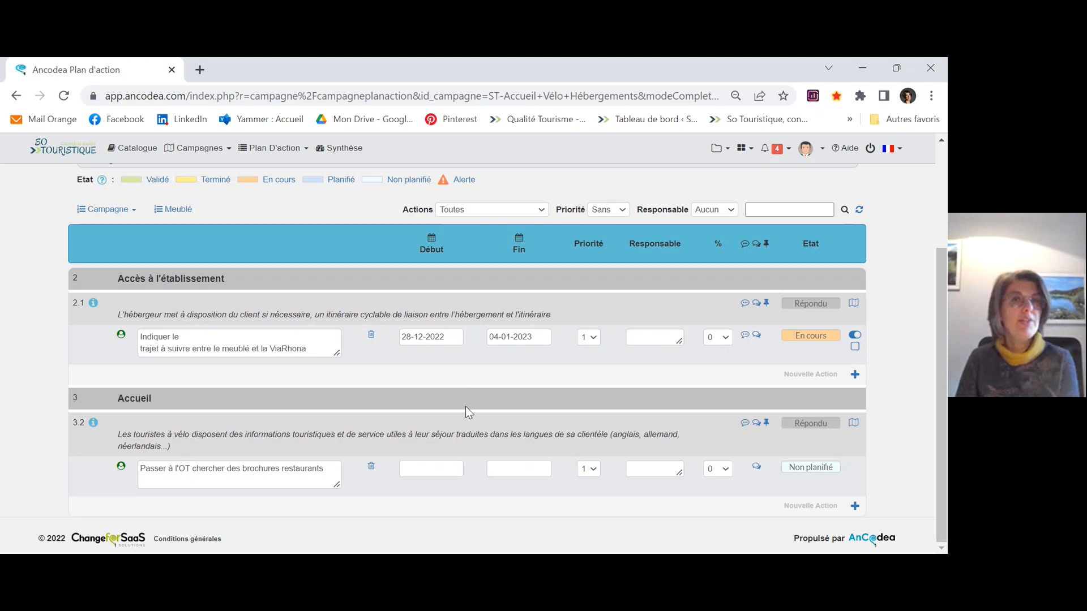
pyautogui.scroll(3, 386, 422)
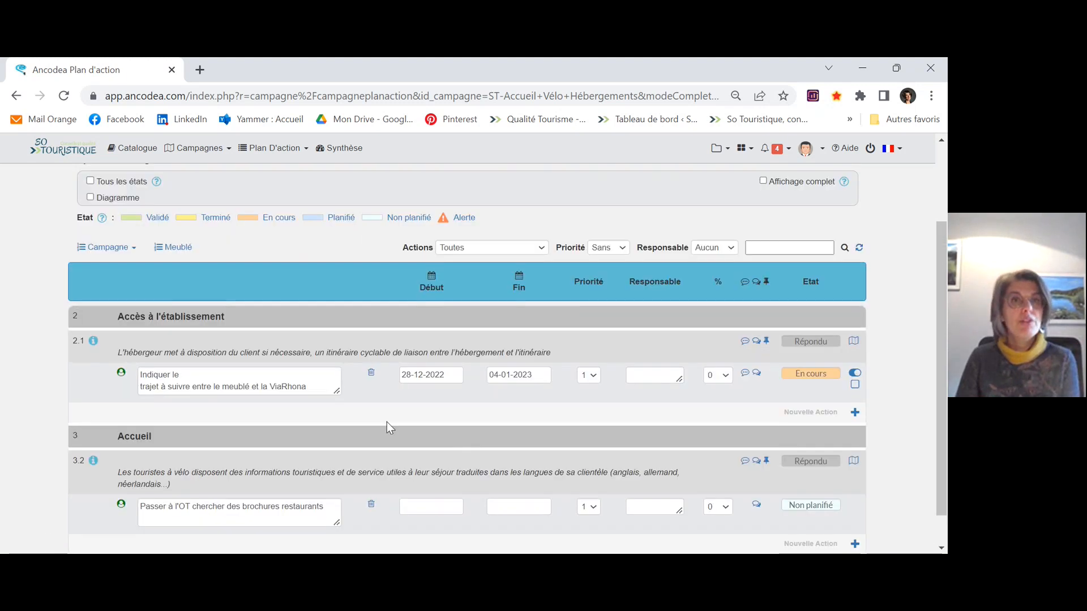
# Step: Go back to question 2.1 in the questionnaire and open the action plan linked to it
pyautogui.click(199, 149)
pyautogui.click(201, 175)
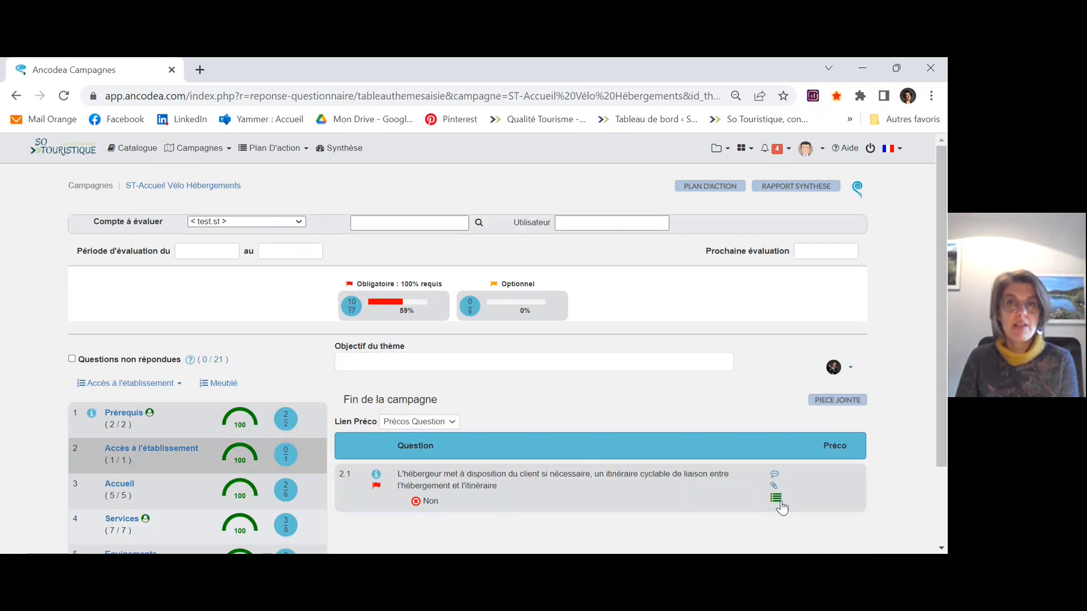
pyautogui.click(776, 499)
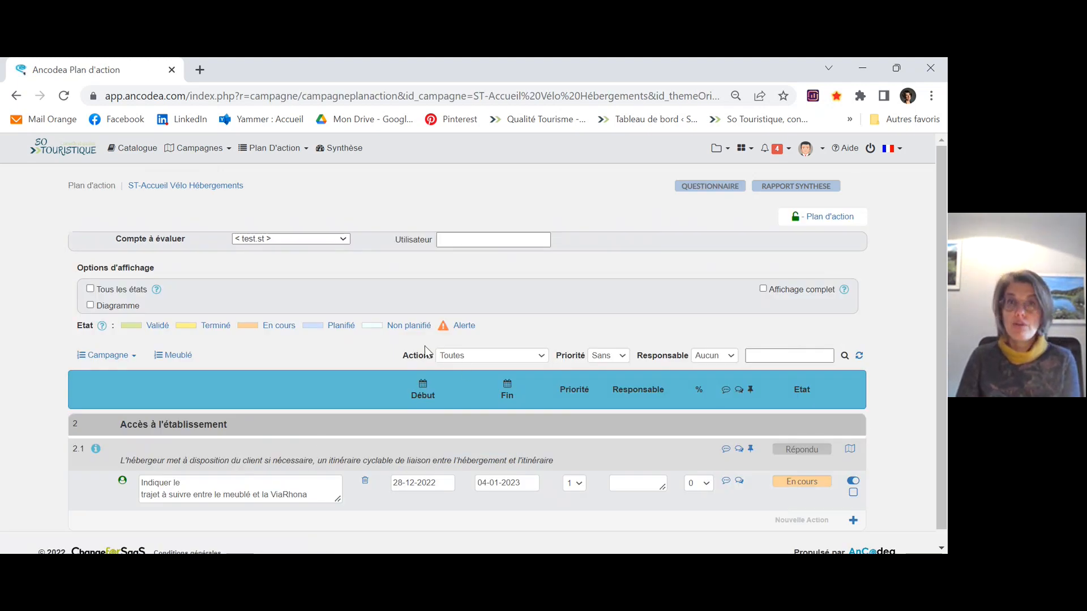
# Step: Open the ST-Accueil Vélo Hébergements campaign overview and look through its themes and objective
pyautogui.click(219, 149)
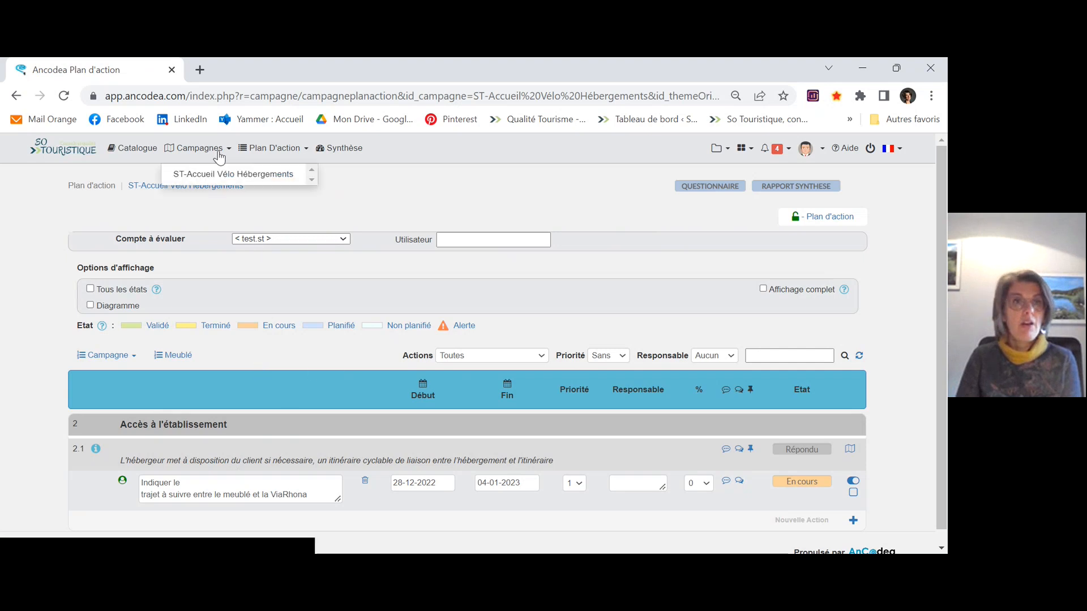
pyautogui.click(192, 178)
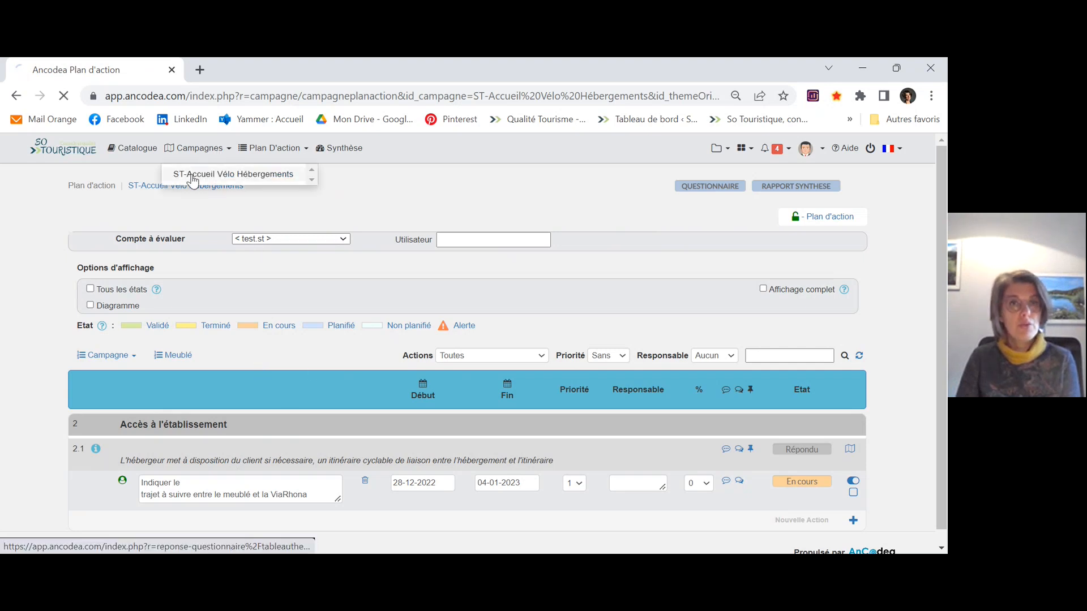
pyautogui.scroll(-2, 228, 482)
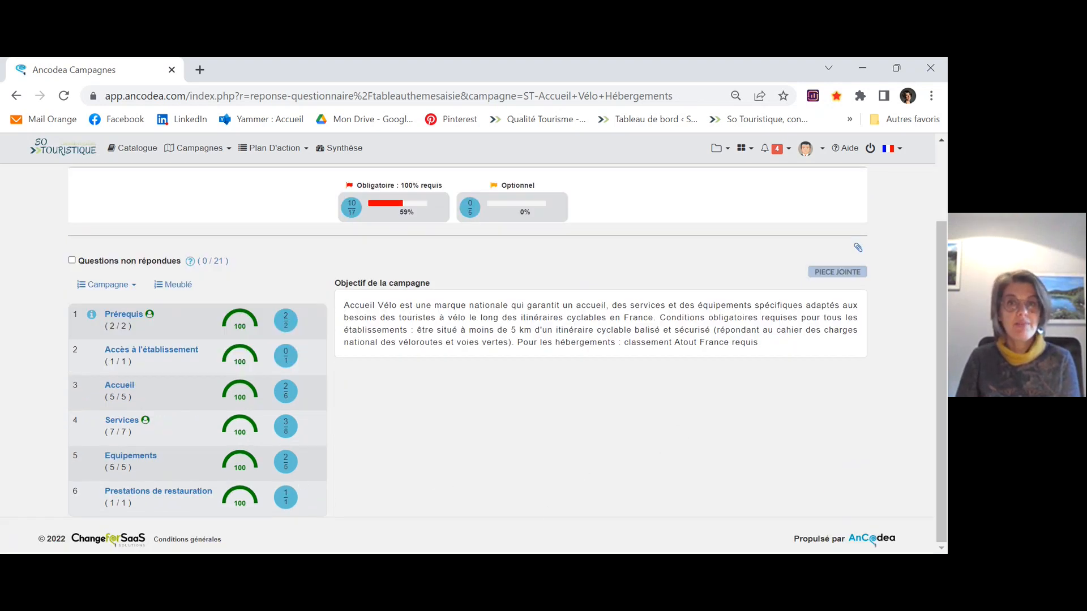
pyautogui.scroll(2, 420, 506)
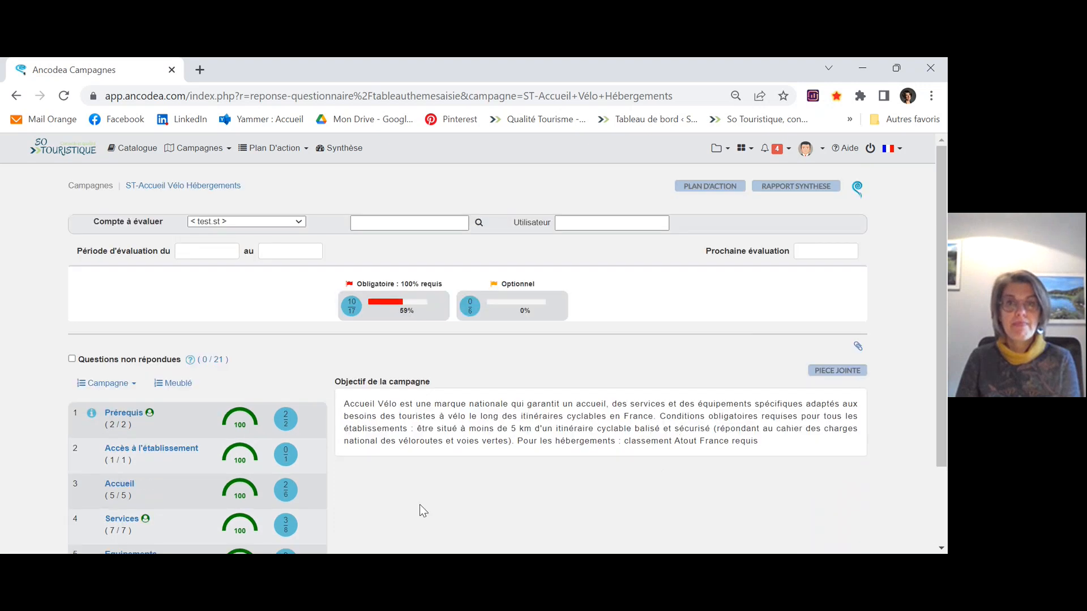